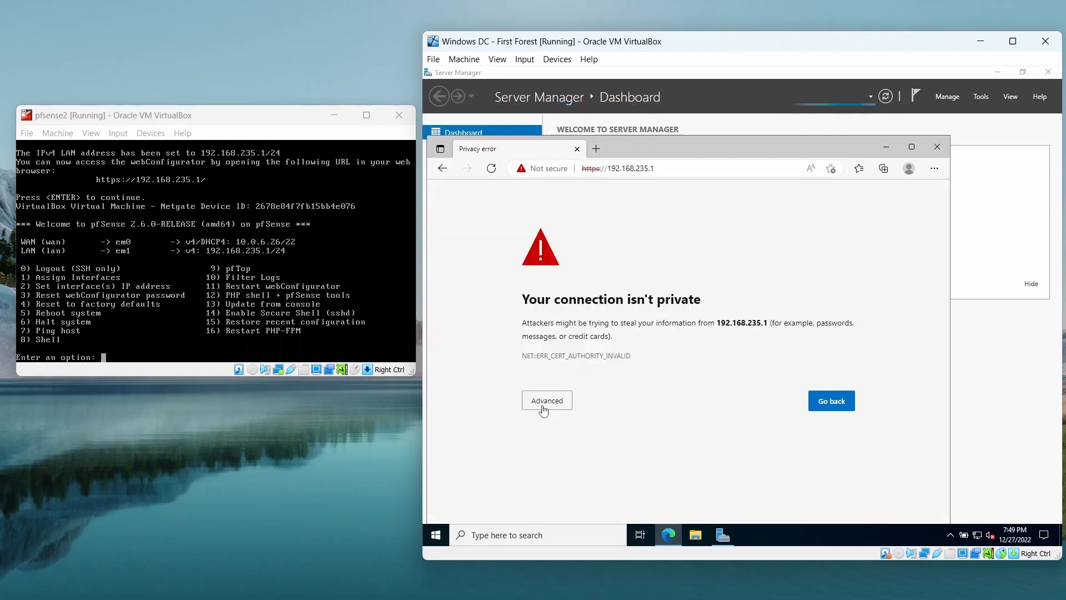
# Bypass the browser's certificate warning and continue to the pfSense web interface at 192.168.235.1.
pyautogui.click(540, 406)
pyautogui.click(565, 487)
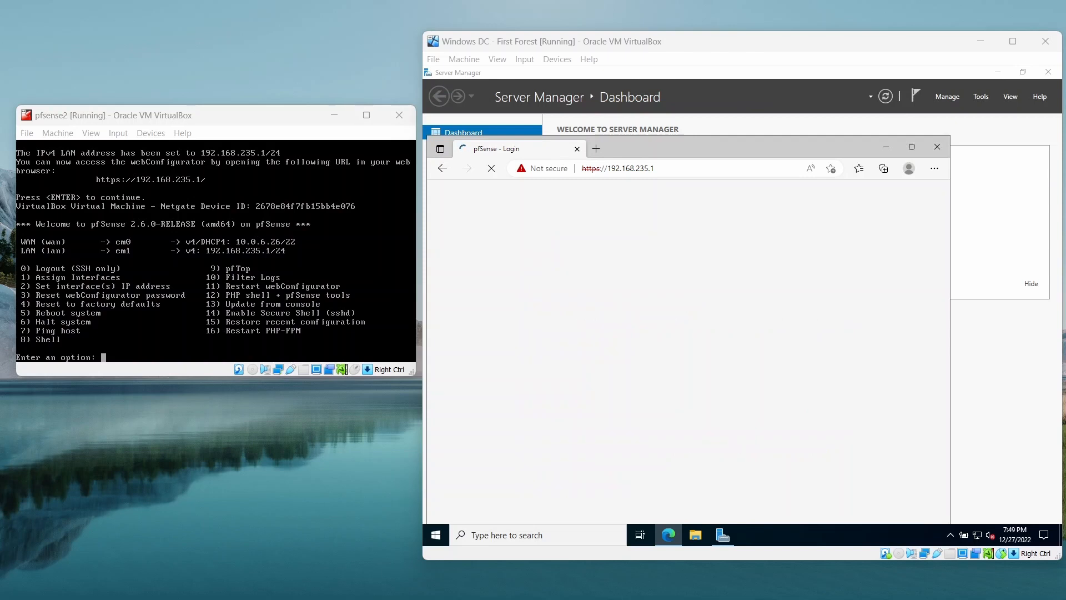
# Bring Server Manager to the front, open the DHCP console from it and maximize the console window.
pyautogui.click(860, 129)
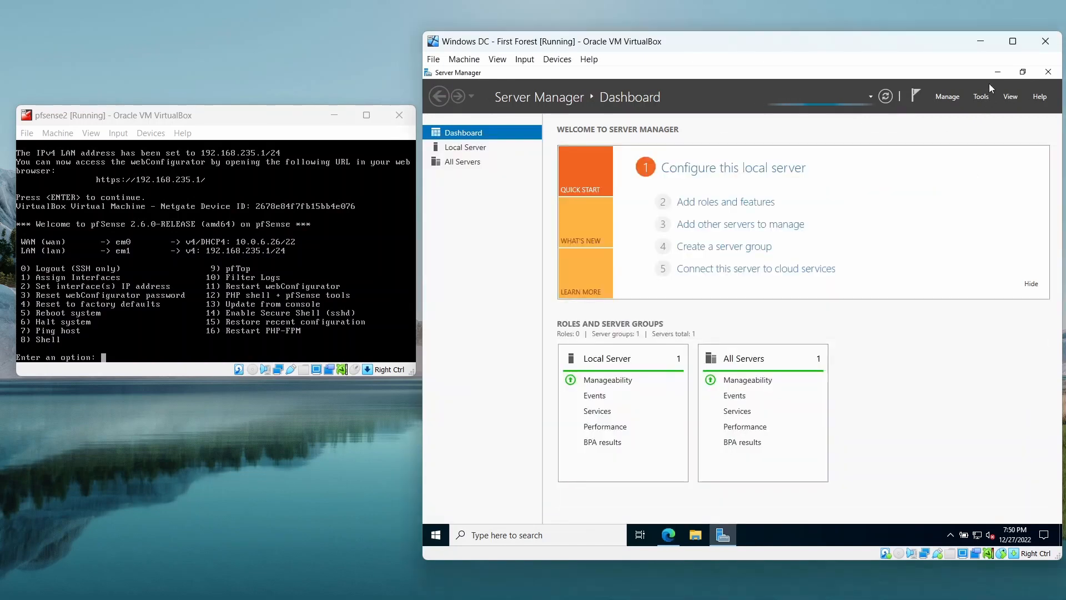
pyautogui.click(947, 97)
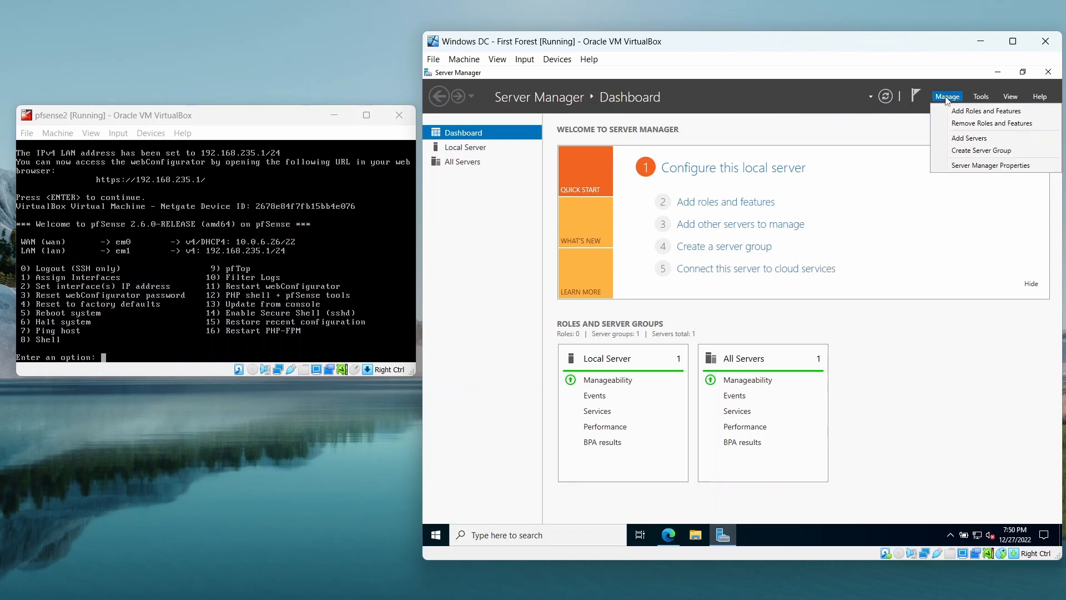
pyautogui.click(948, 98)
pyautogui.click(981, 96)
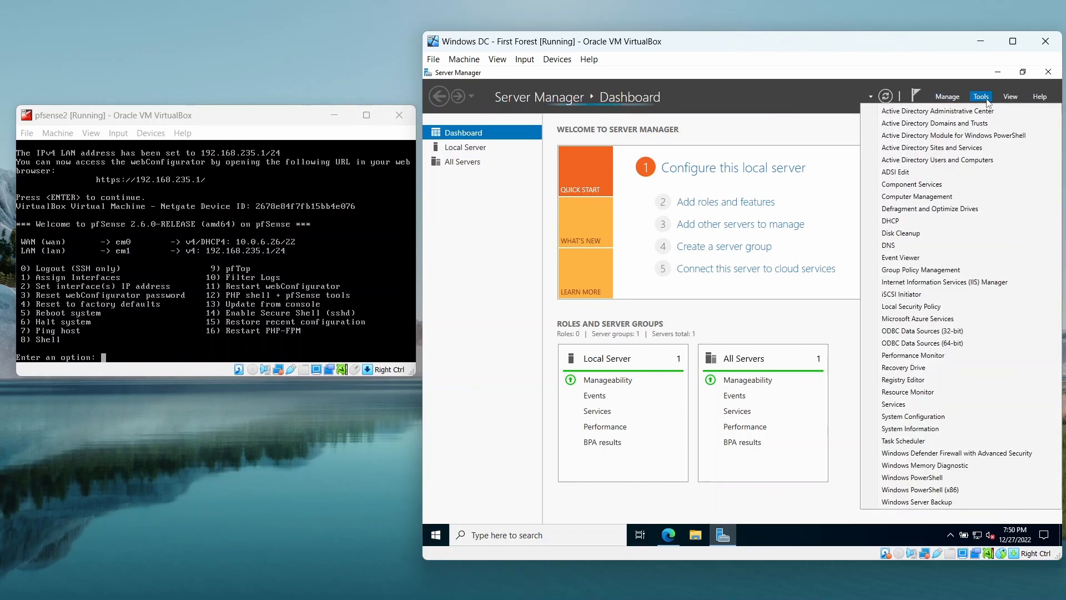
pyautogui.click(956, 224)
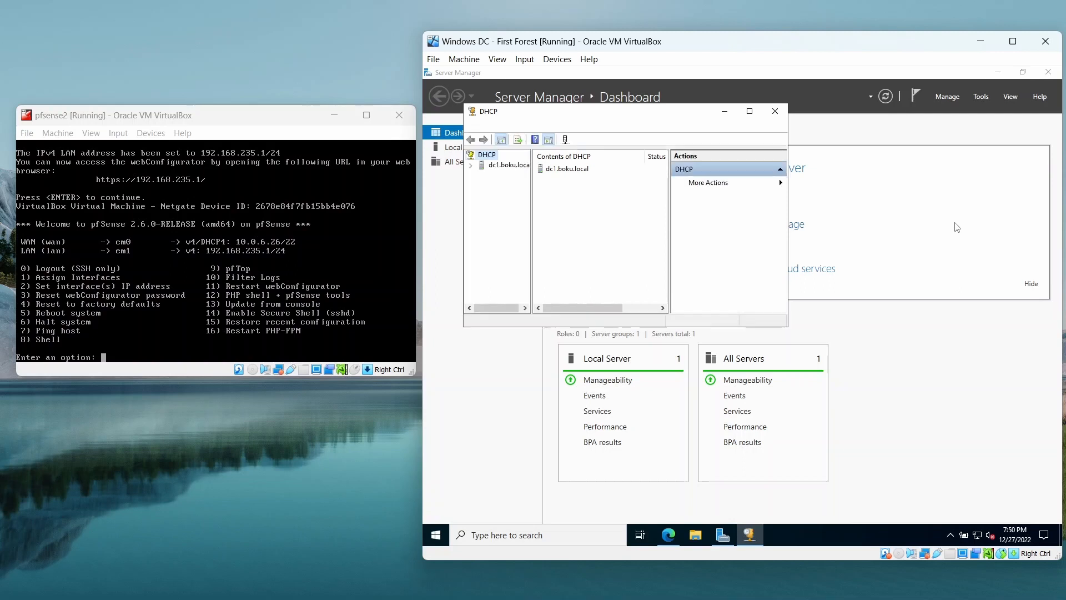
pyautogui.click(749, 111)
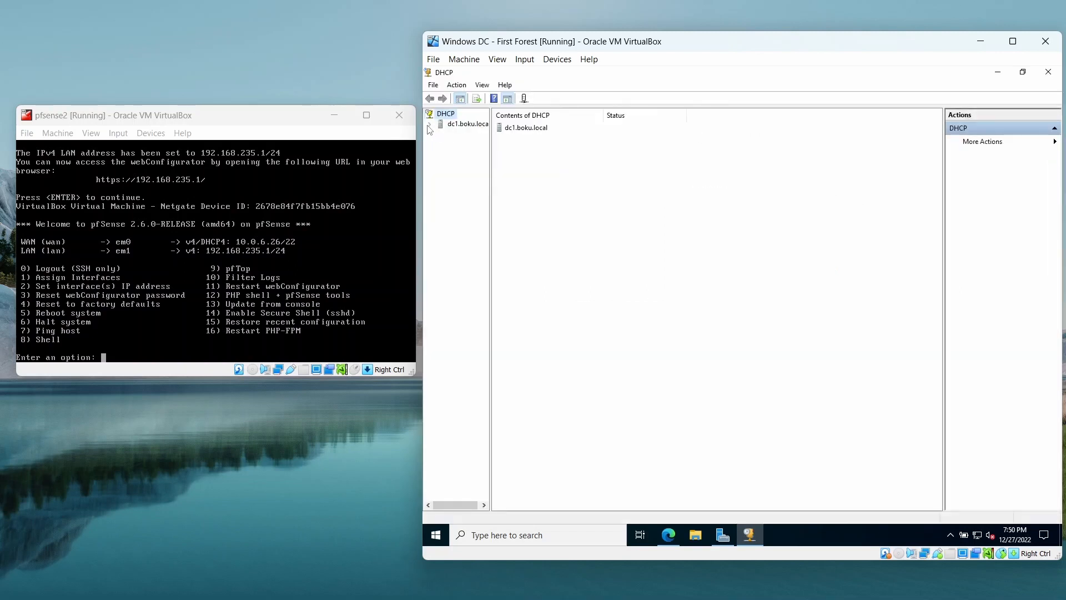
# Examine the address pool of the IPv4 DHCP scope under dc1.boku.local and minimize the DHCP console.
pyautogui.doubleClick(458, 125)
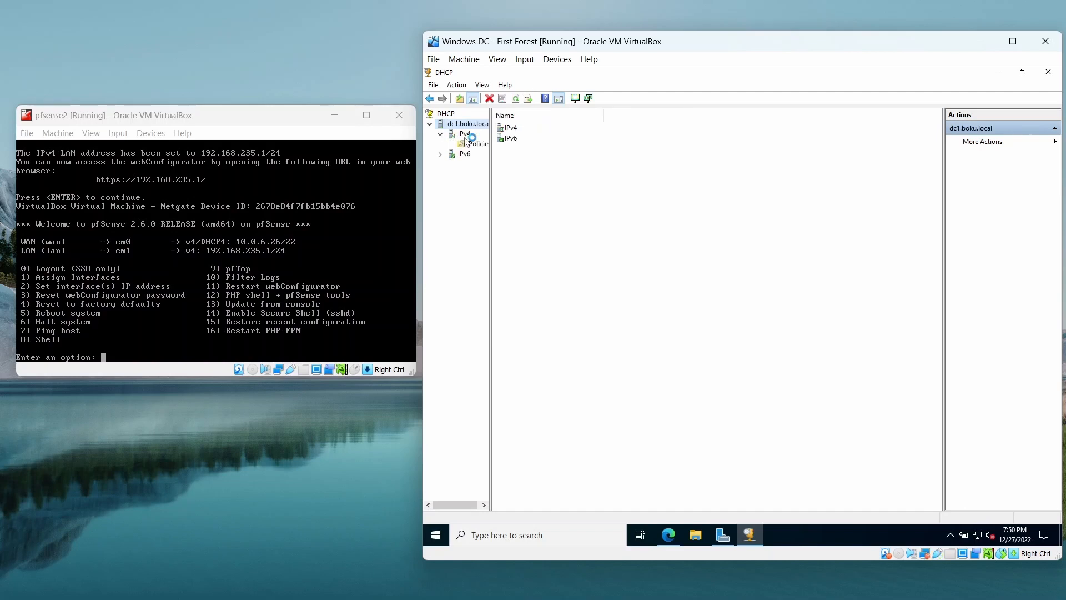
pyautogui.doubleClick(464, 134)
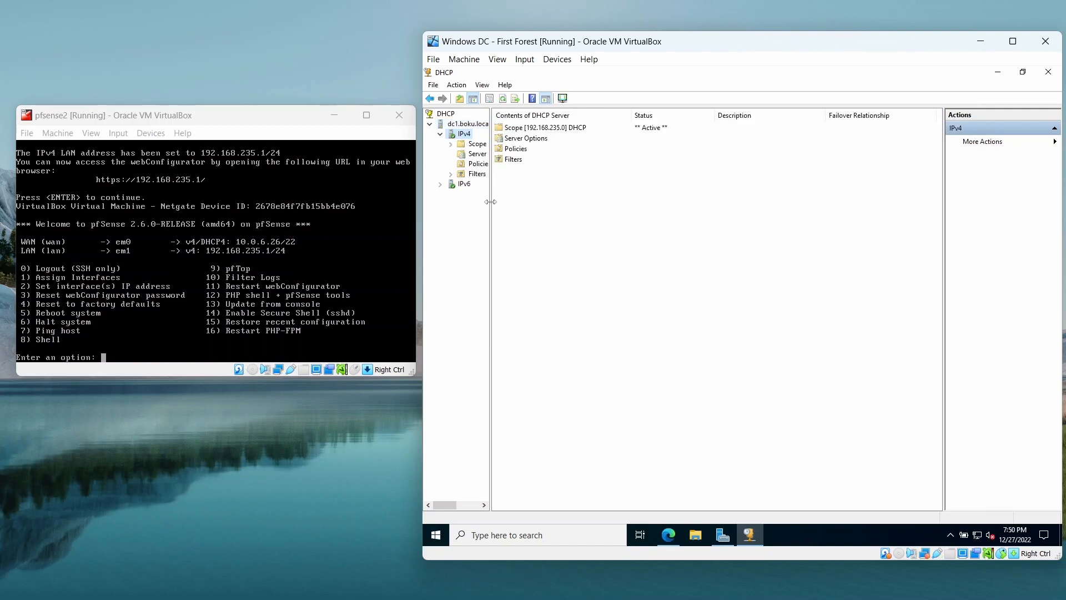
pyautogui.click(590, 129)
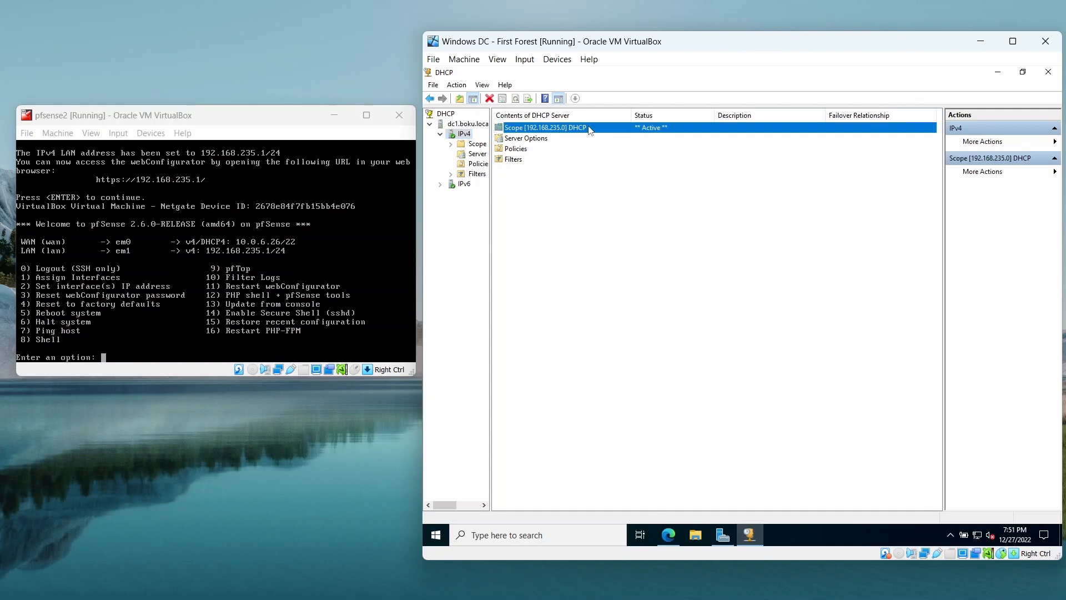
pyautogui.click(450, 144)
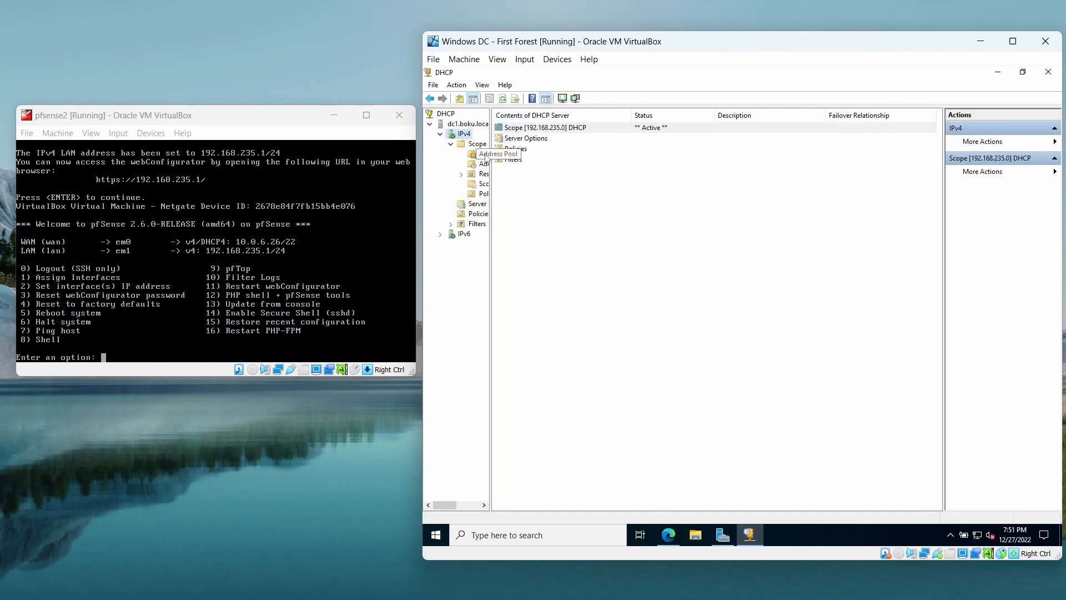
pyautogui.click(484, 156)
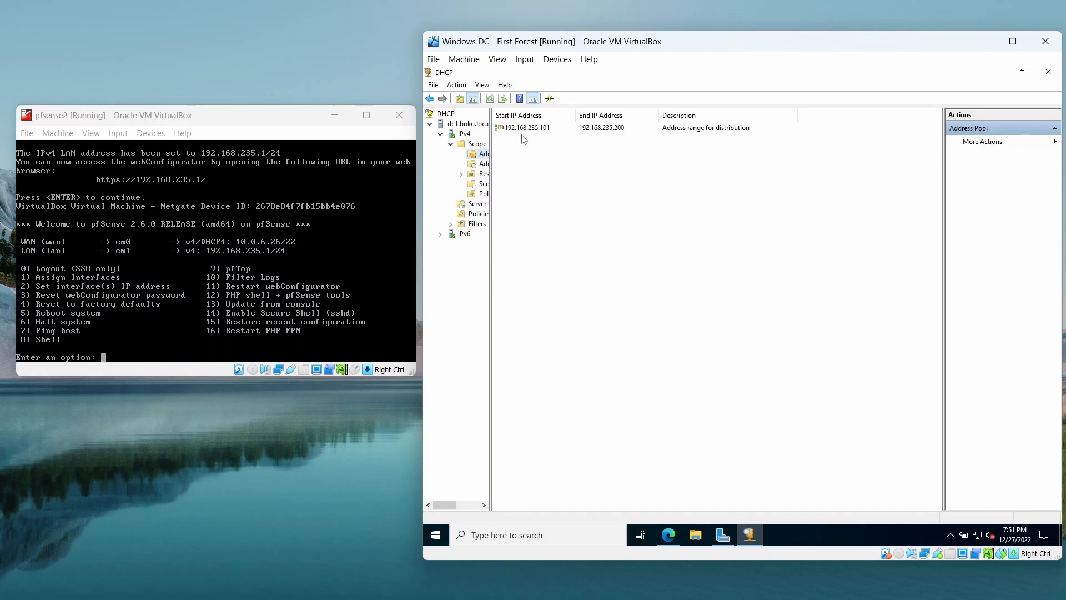
pyautogui.click(999, 75)
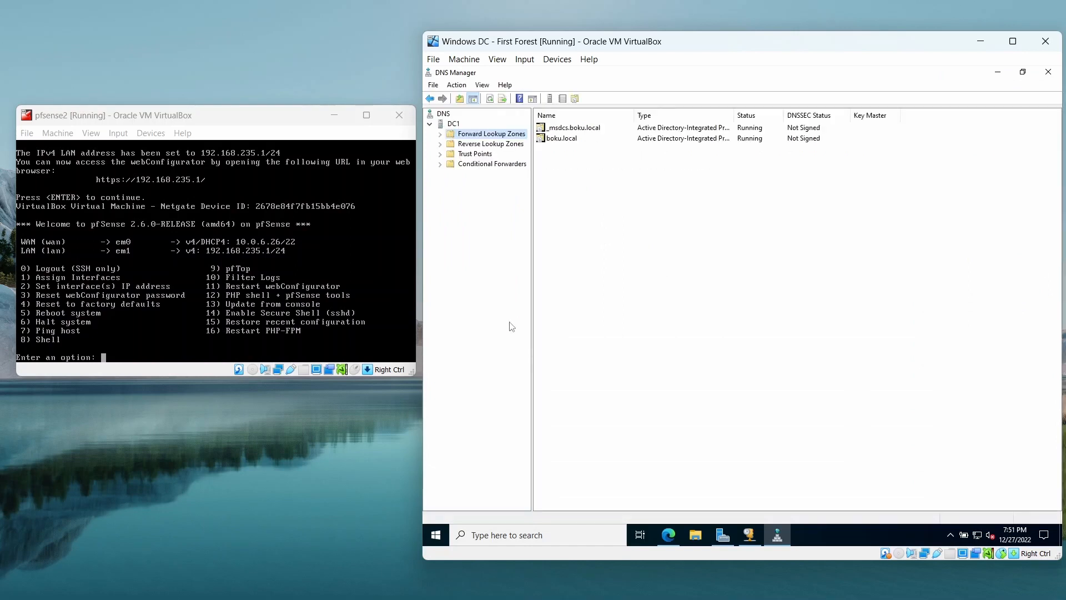
# Examine the host records in the boku.local forward lookup zone and minimize DNS Manager.
pyautogui.click(440, 134)
pyautogui.doubleClick(457, 156)
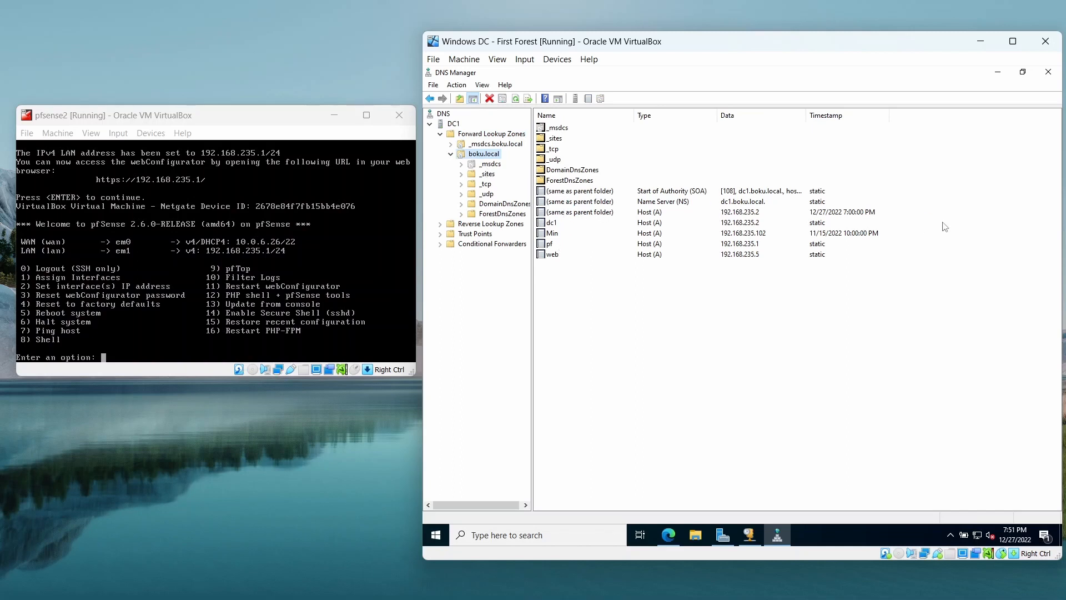
pyautogui.click(998, 72)
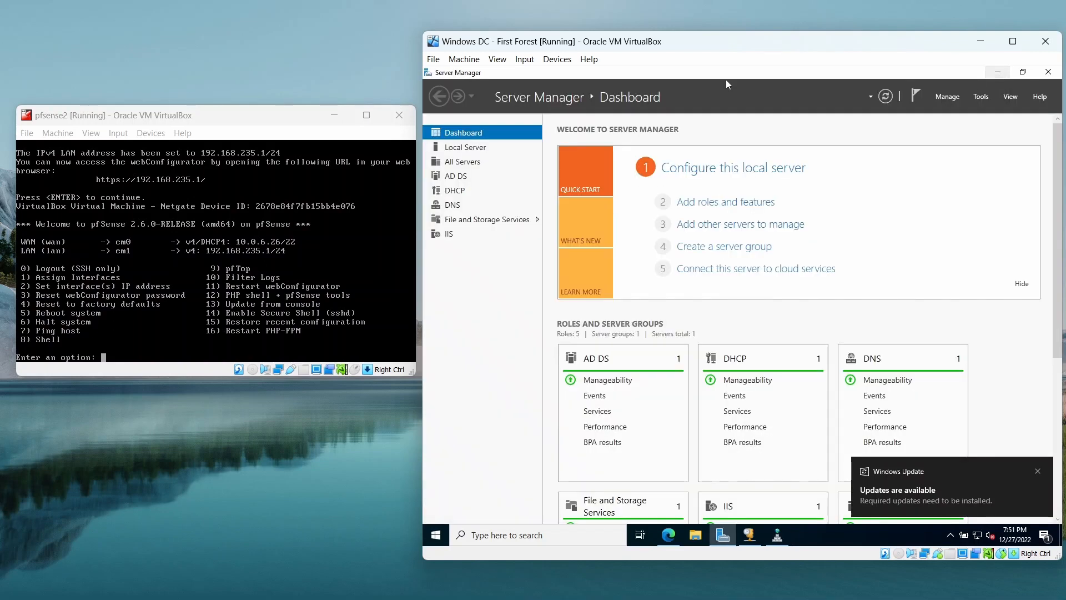
# Check the network adapter attachment in the Windows DC virtual machine's settings and close them without changes.
pyautogui.click(464, 59)
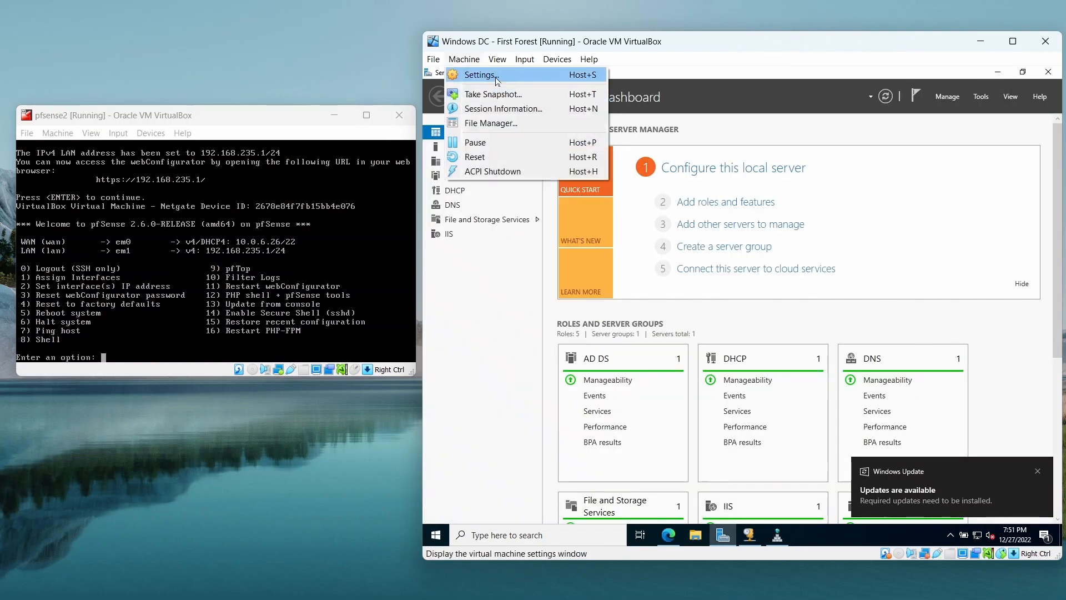
pyautogui.click(472, 74)
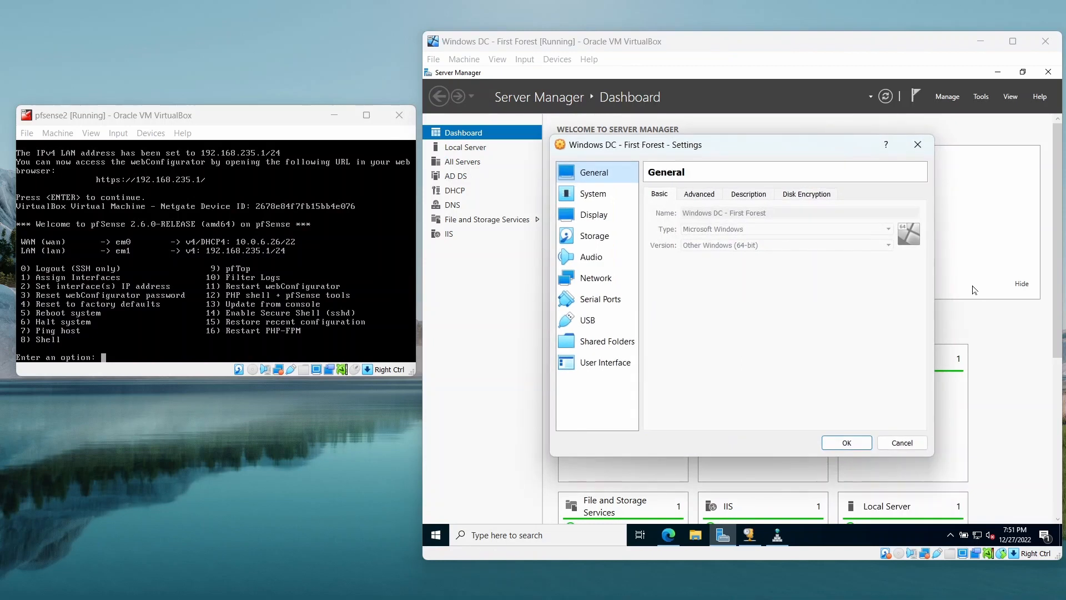
pyautogui.click(594, 284)
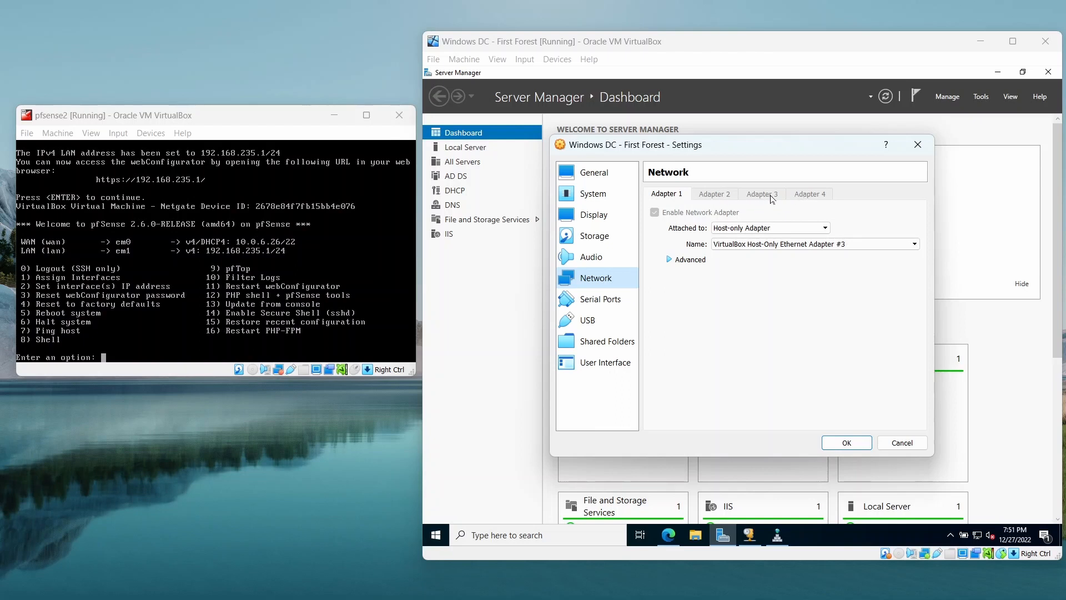
pyautogui.click(902, 443)
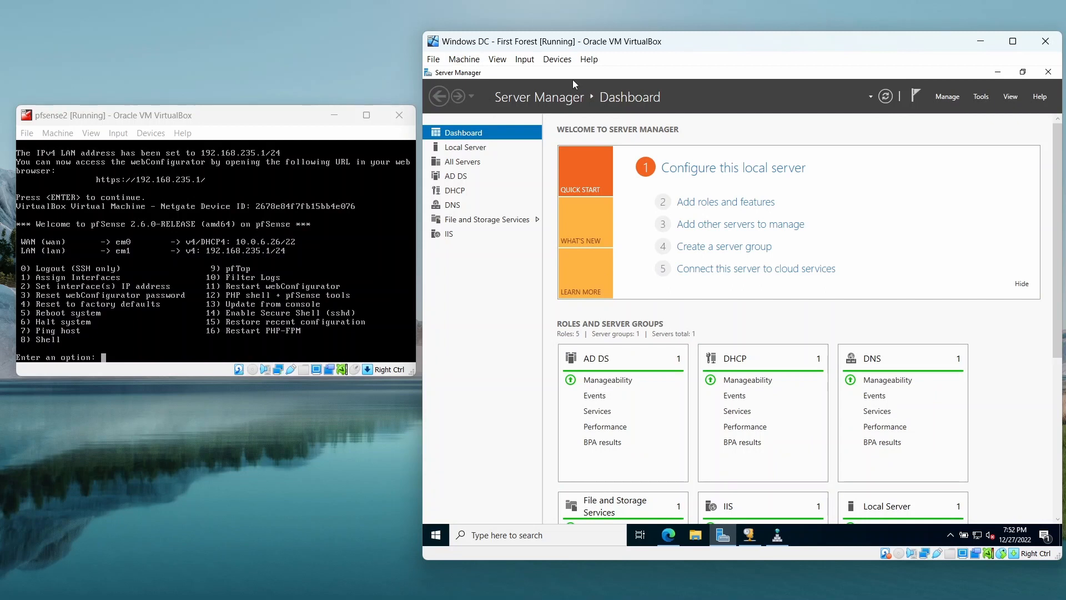
# Review the roles of DC1.boku.local in the Remove Roles and Features Wizard, including Web Server (IIS) and File and Storage Services, and cancel the wizard.
pyautogui.click(950, 100)
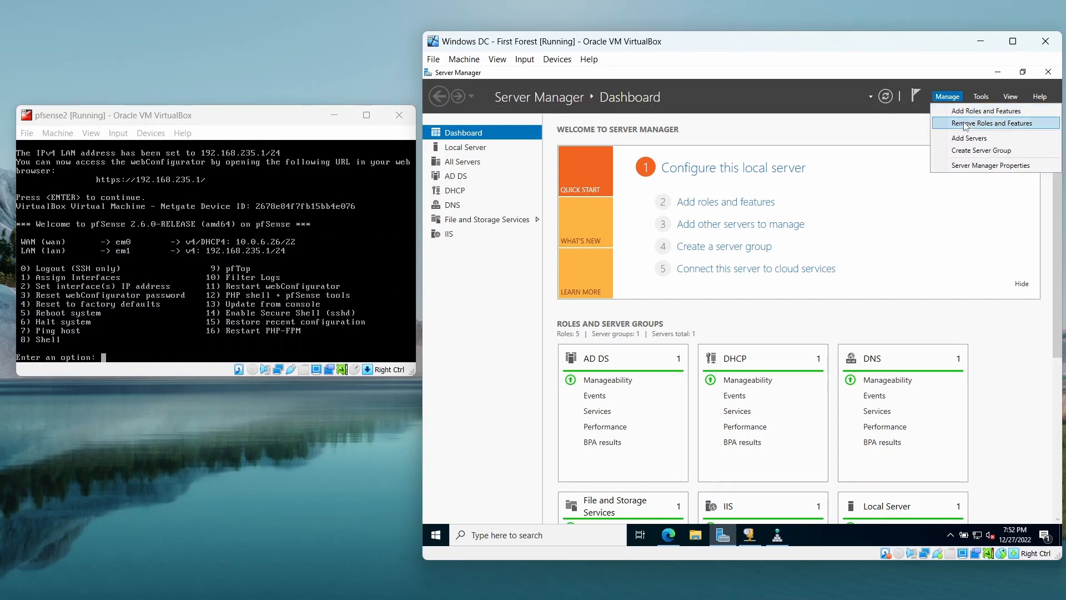
pyautogui.click(966, 127)
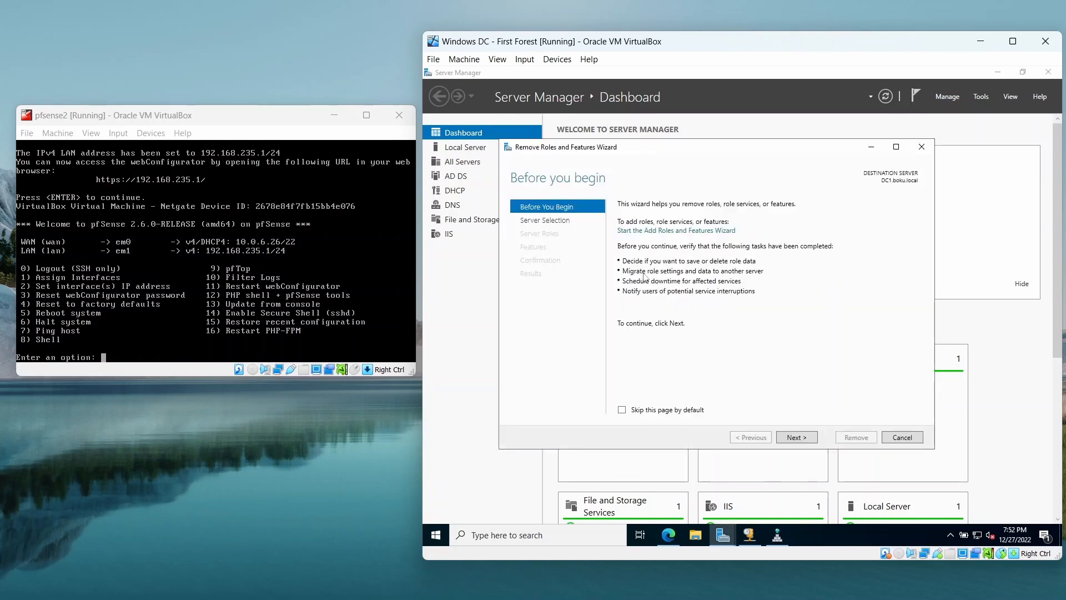
pyautogui.click(795, 438)
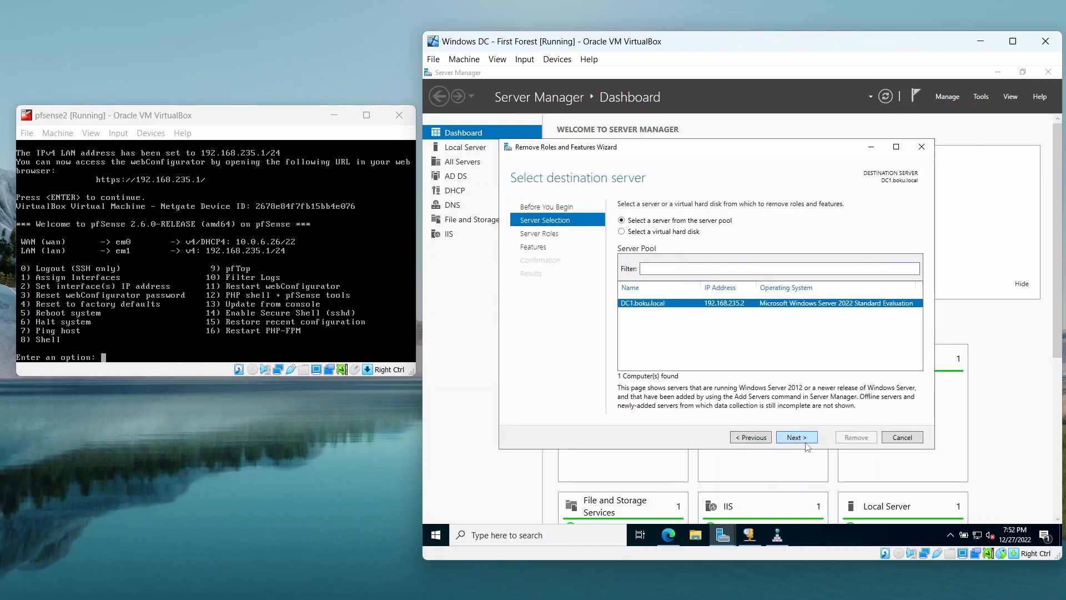
pyautogui.click(796, 439)
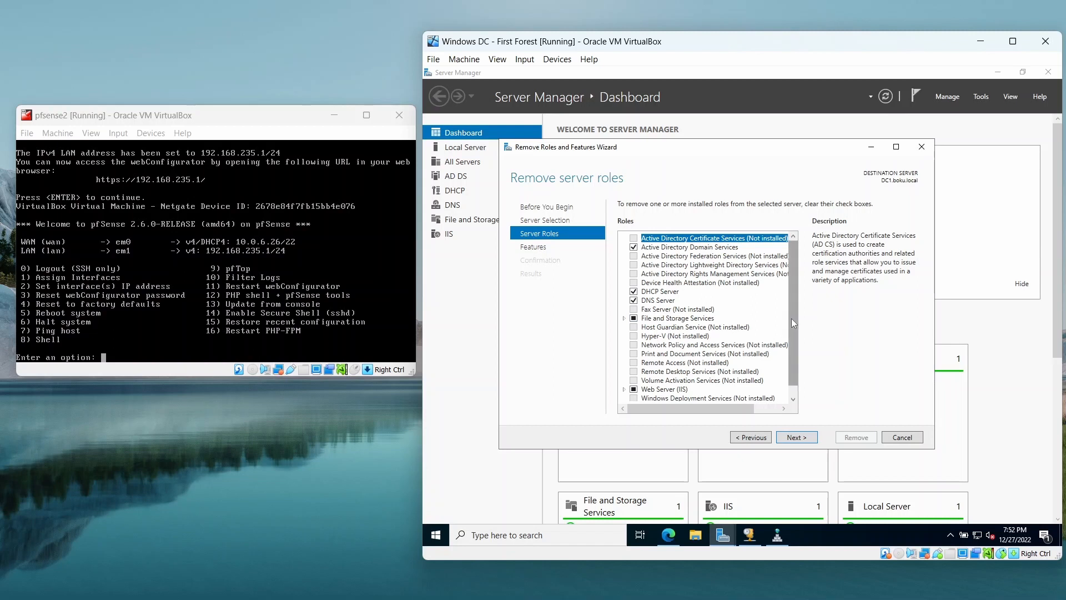
pyautogui.moveTo(792, 319); pyautogui.dragTo(793, 371)
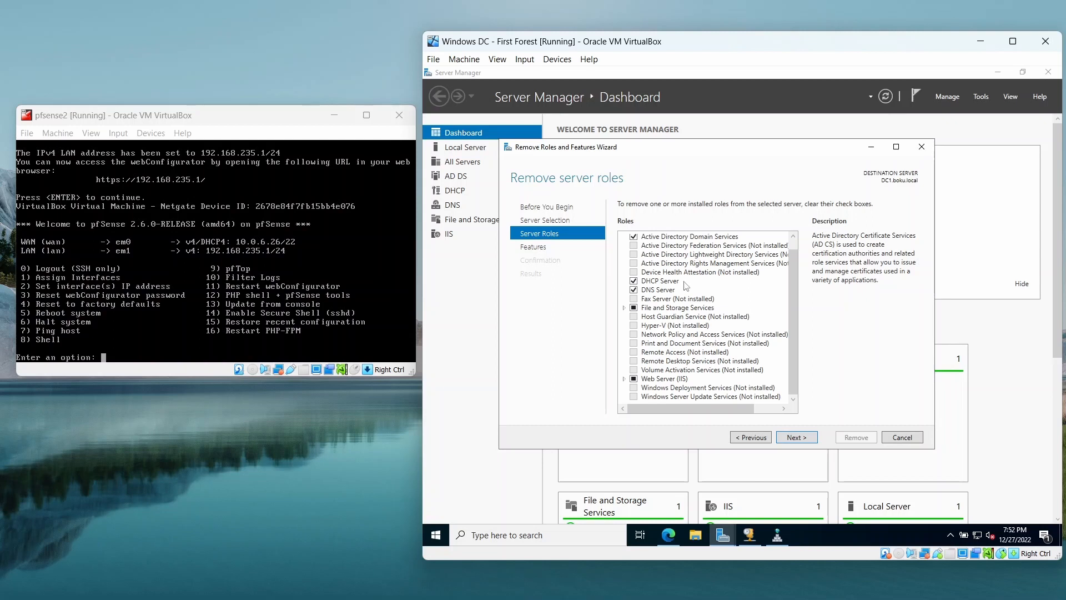
pyautogui.scroll(1, 662, 340)
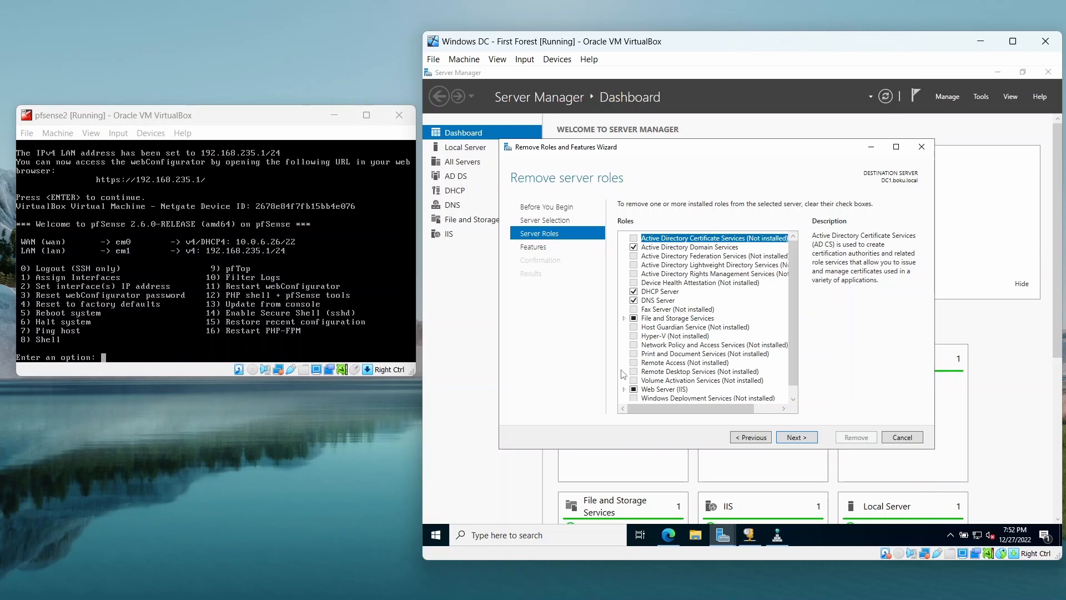
pyautogui.doubleClick(624, 389)
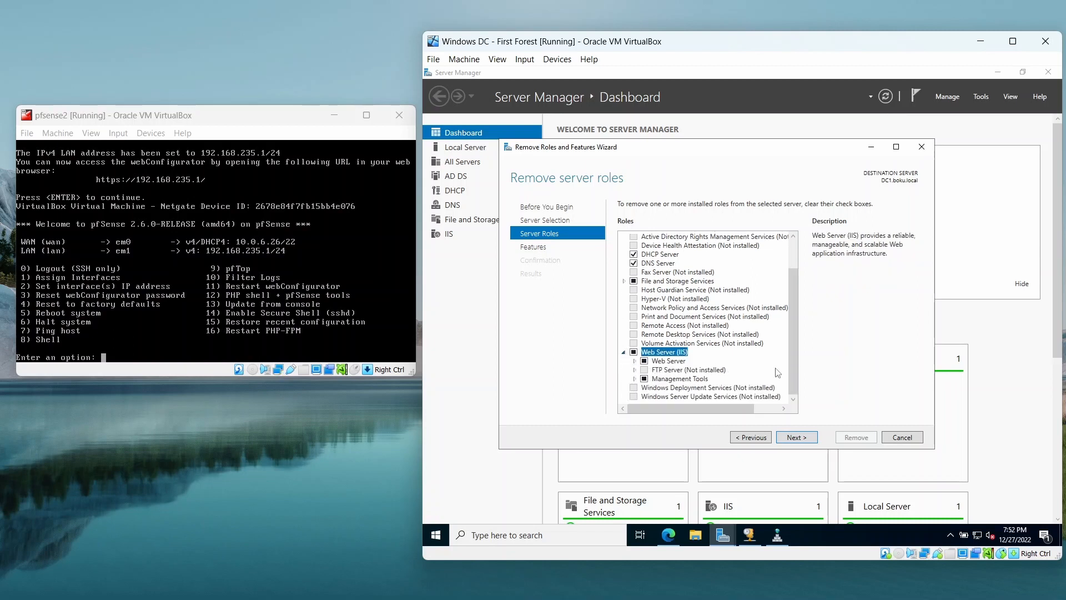
pyautogui.scroll(1, 778, 372)
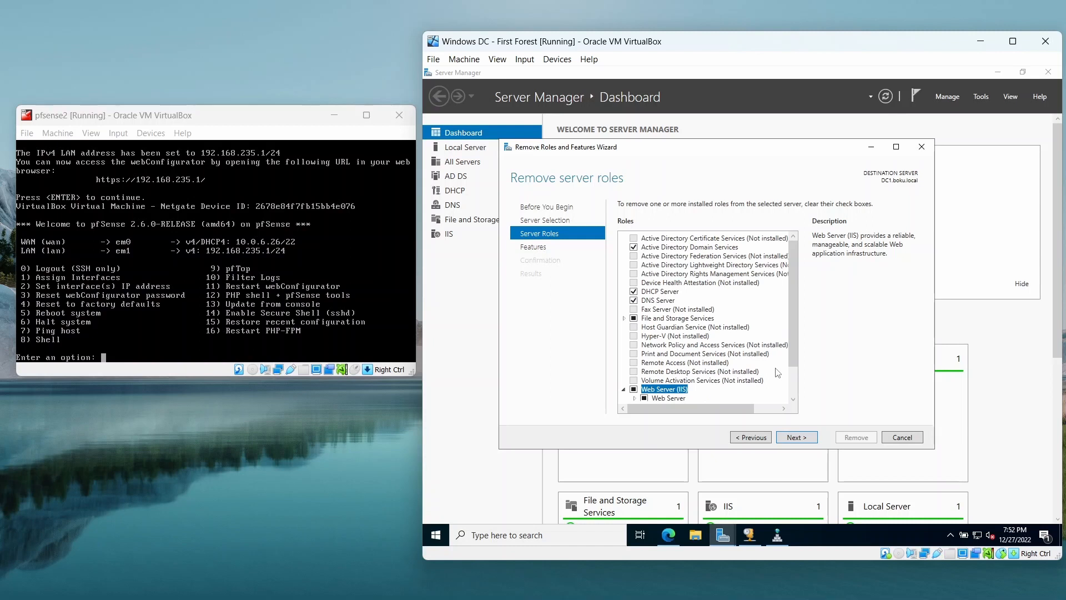
pyautogui.click(623, 319)
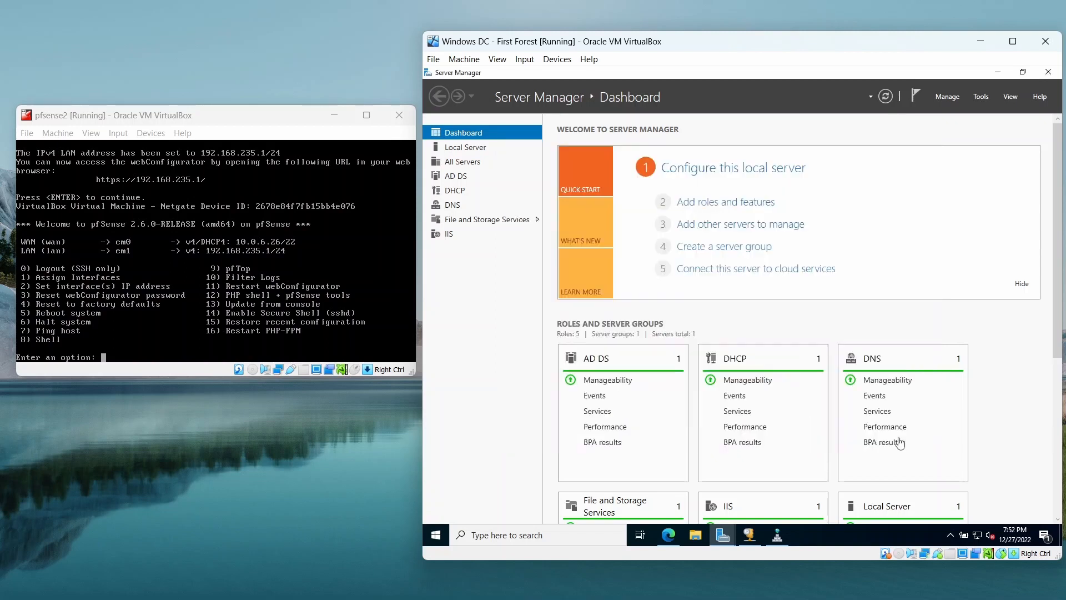
pyautogui.click(899, 438)
# Minimize Server Manager and sign in to pfSense in the browser with the username admin and the account password.
pyautogui.click(997, 72)
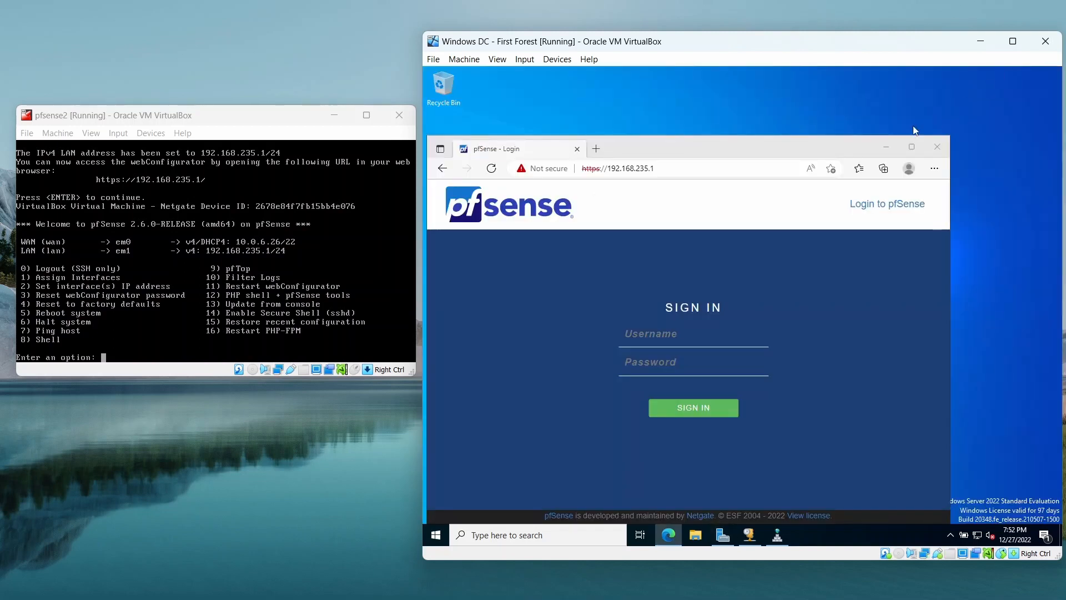
pyautogui.click(684, 332)
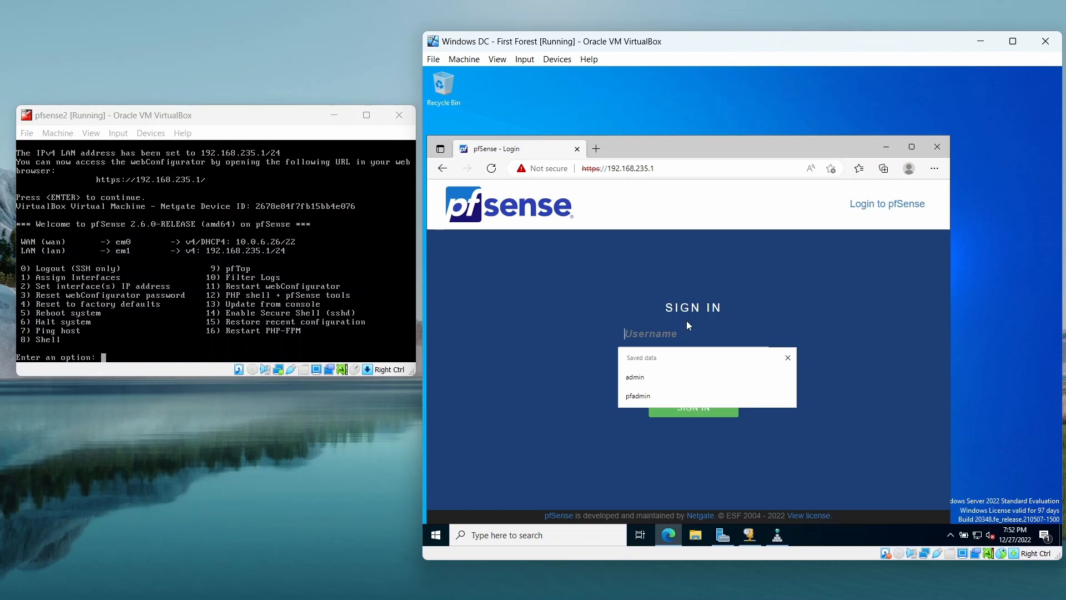
pyautogui.write('admin')
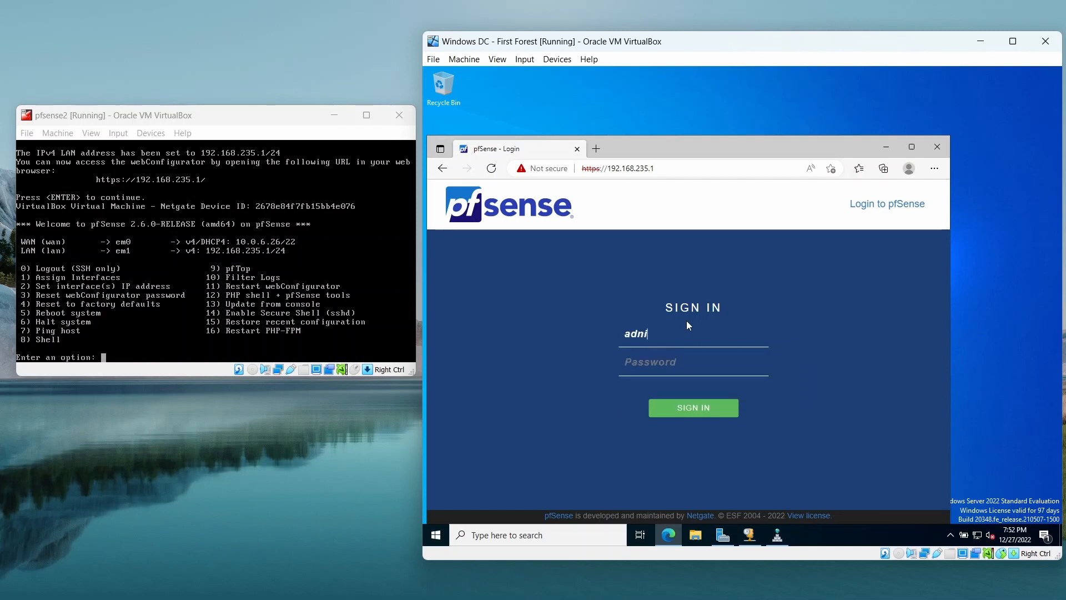
pyautogui.press('BackSpace')
pyautogui.press('BackSpace')
pyautogui.press('BackSpace')
pyautogui.press('Escape')
pyautogui.write('min')
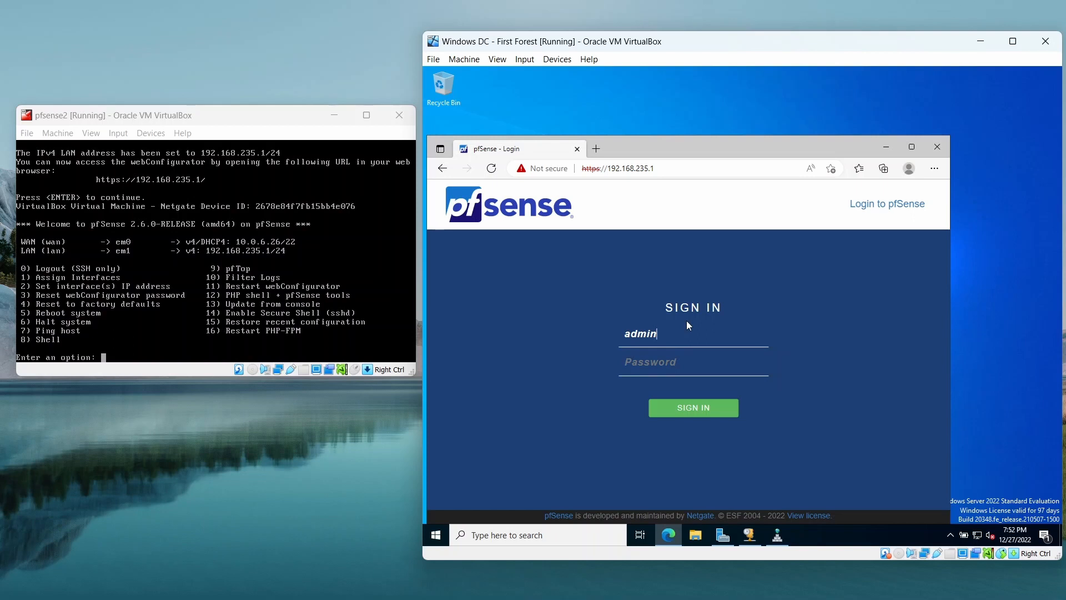
pyautogui.click(657, 360)
pyautogui.write('pfsense')
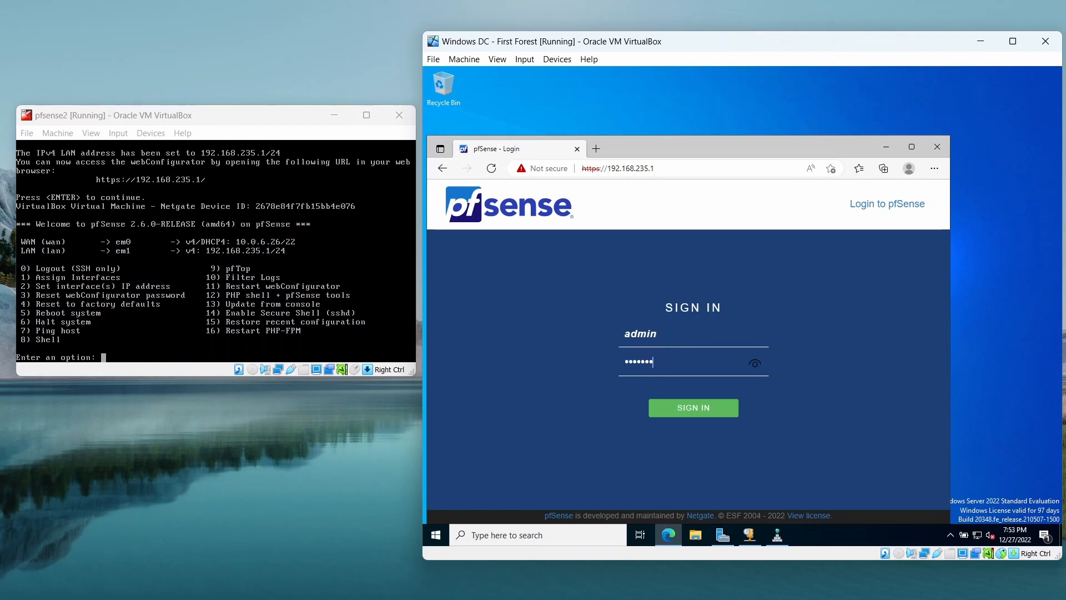
pyautogui.click(667, 410)
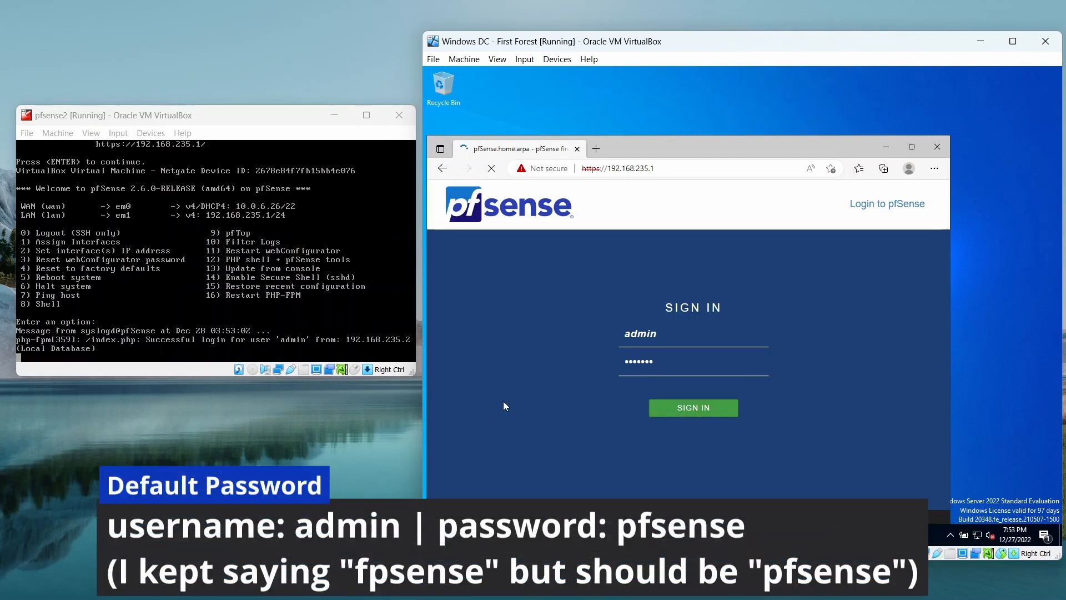
# Maximize the browser window and start the pfSense setup wizard, advancing to the General Information page.
pyautogui.click(911, 147)
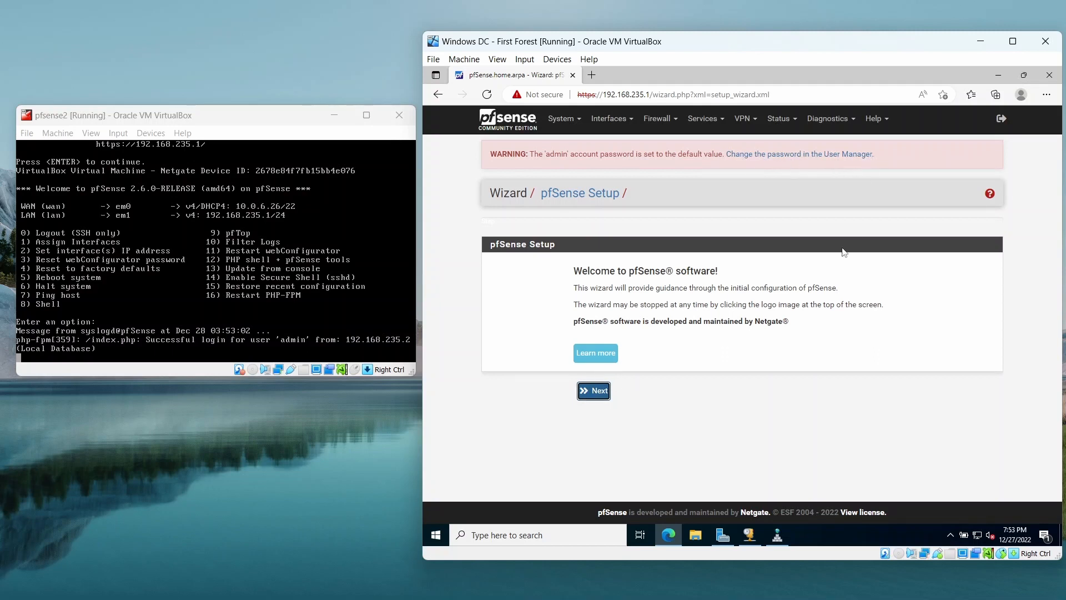
pyautogui.click(598, 398)
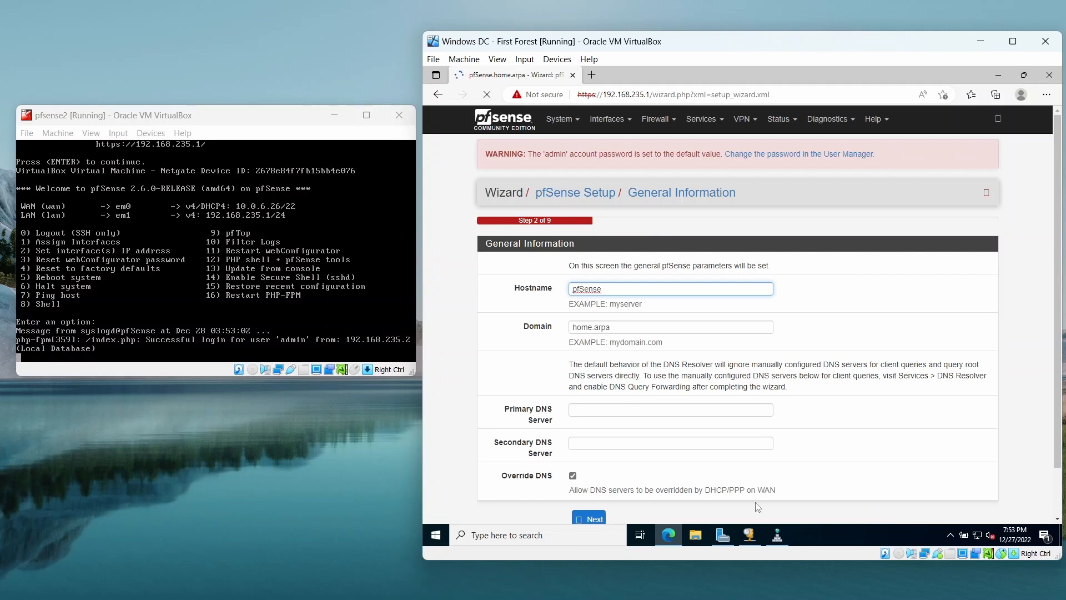
# Check the boku.local host records in DNS Manager and set the wizard's hostname to pf and domain to boku.local.
pyautogui.click(778, 536)
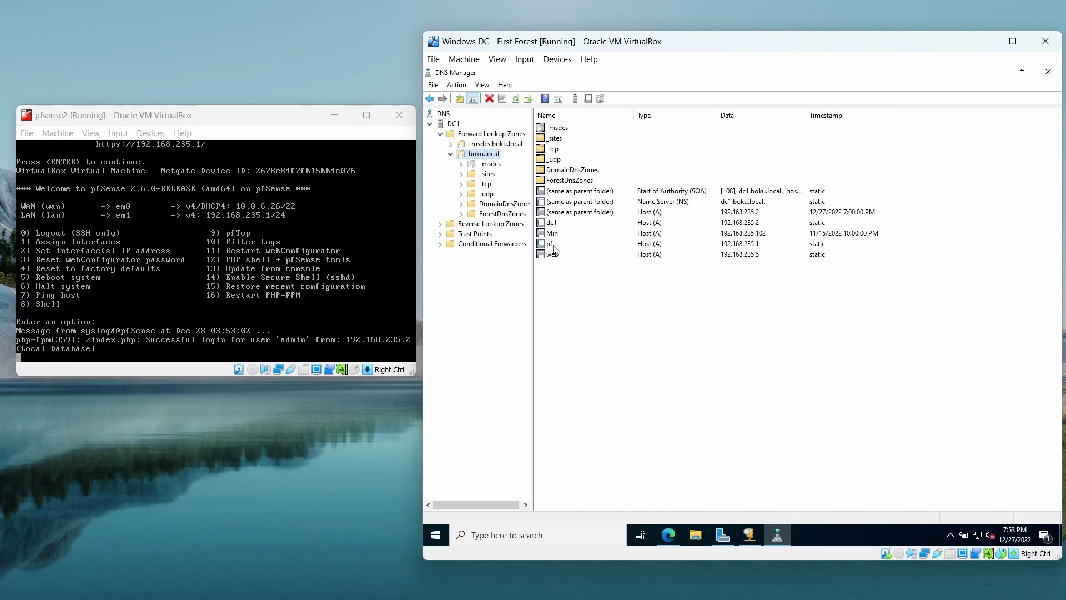
pyautogui.click(997, 72)
pyautogui.moveTo(616, 289); pyautogui.dragTo(477, 286)
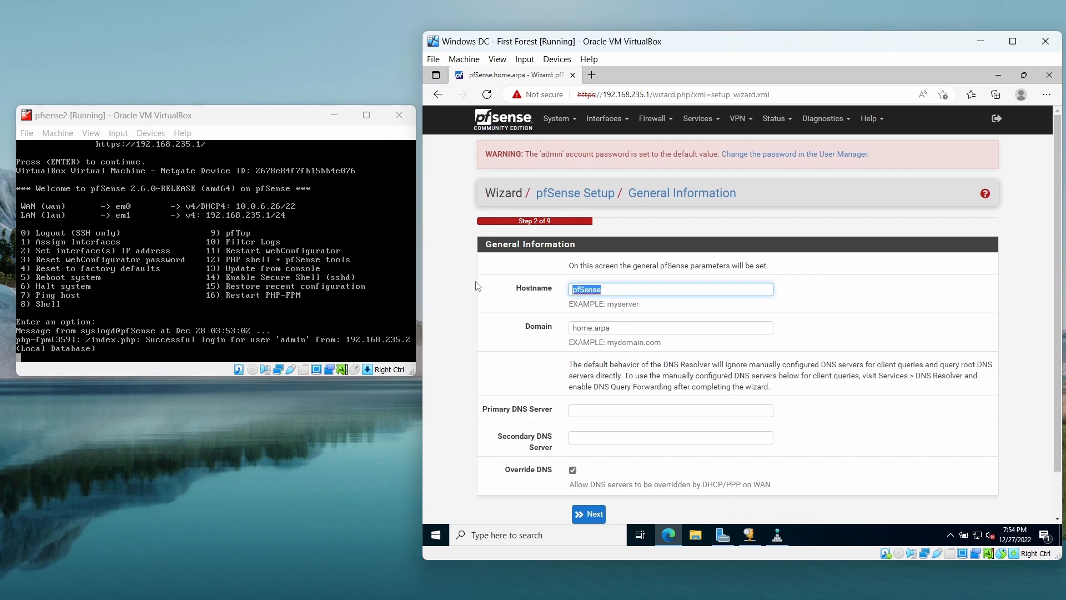
pyautogui.write('pf')
pyautogui.press('Tab')
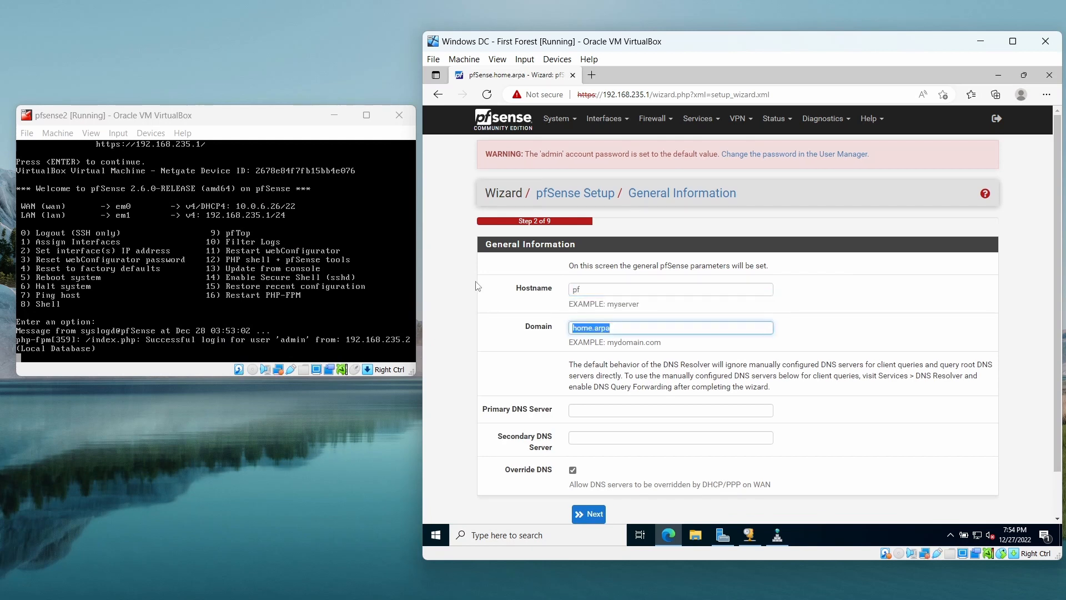
pyautogui.write('boku.local')
pyautogui.click(480, 284)
# Set the primary DNS server to 192.168.235.2 and advance the wizard to the WAN interface configuration.
pyautogui.scroll(-2, 481, 284)
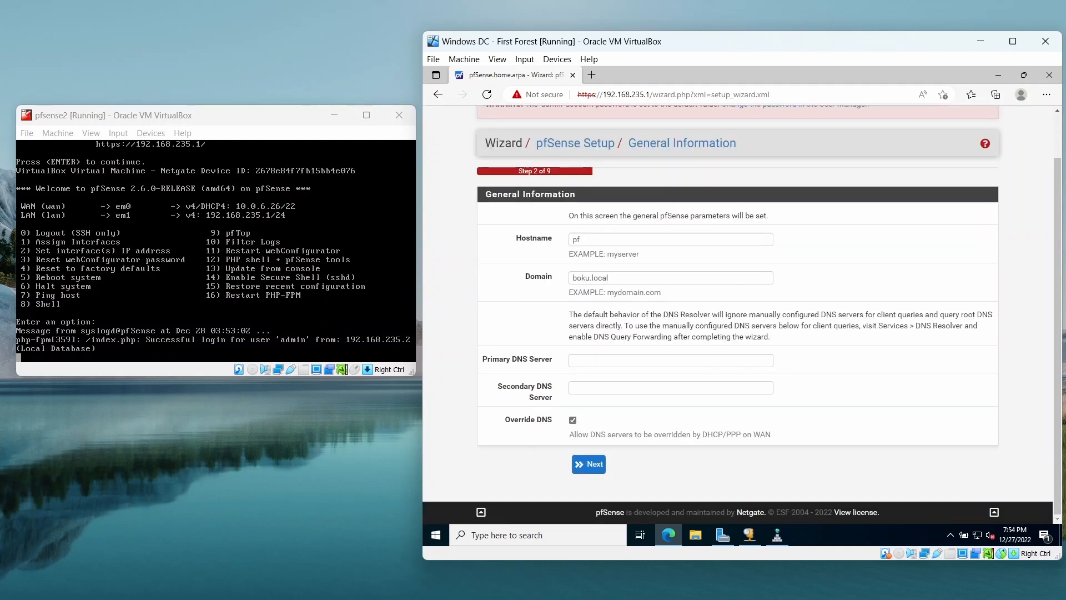
pyautogui.click(671, 361)
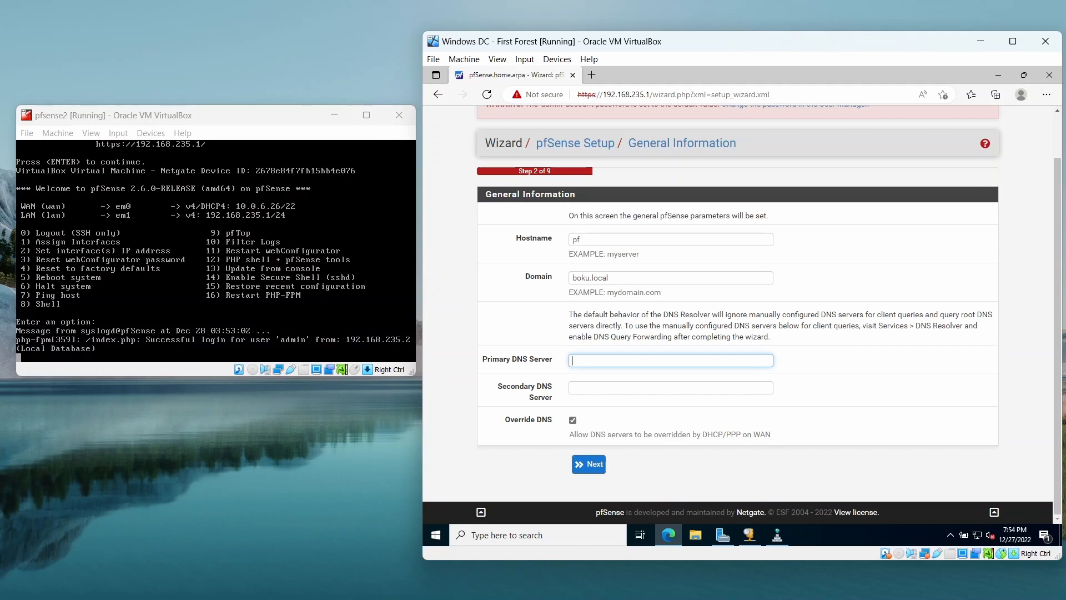
pyautogui.write('192.168.235.2')
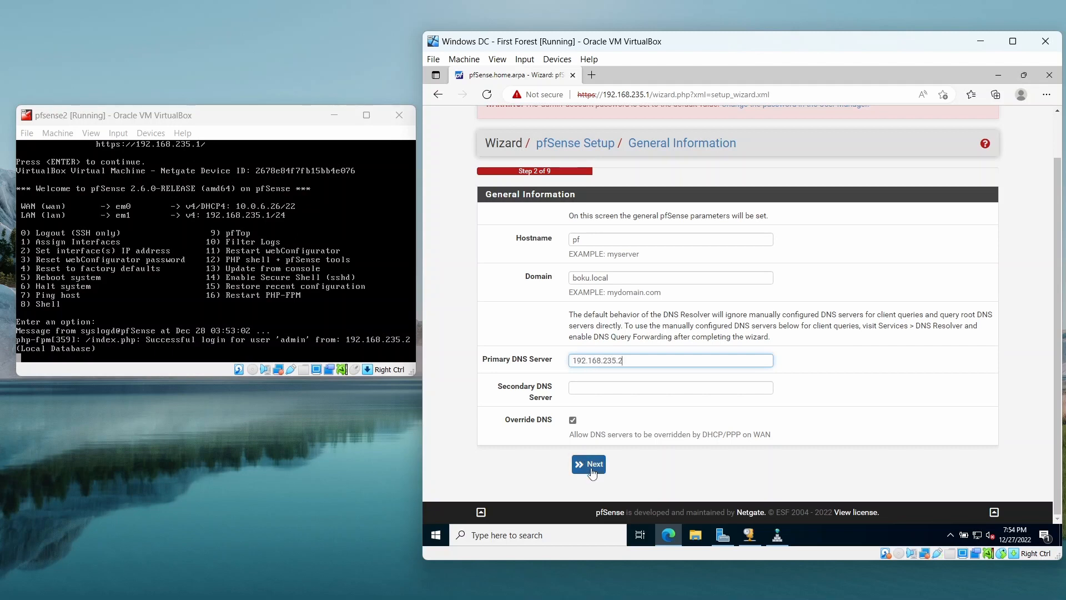
pyautogui.click(592, 472)
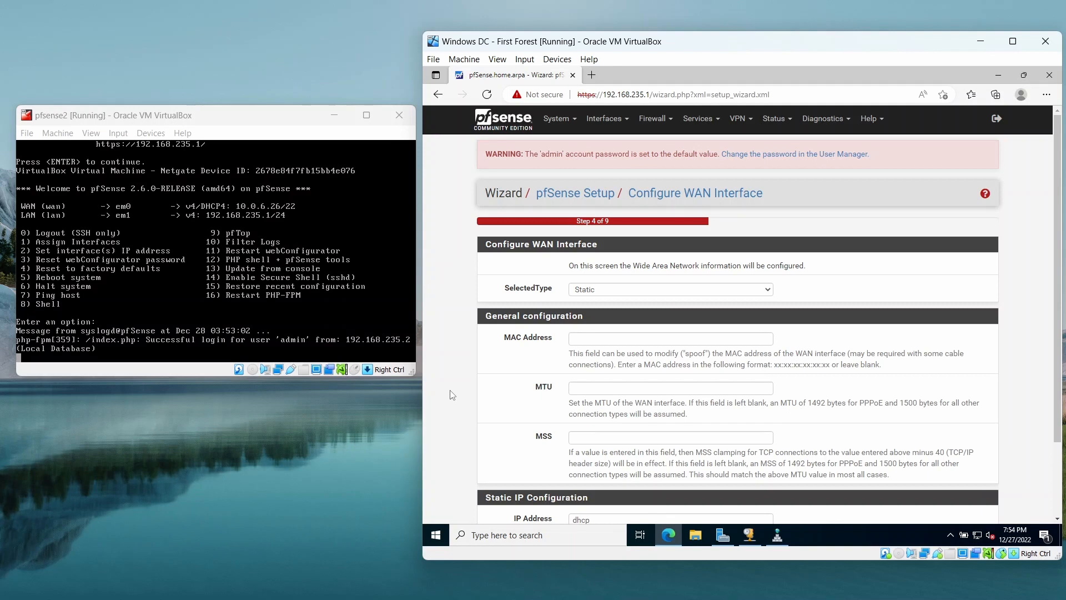
# Review the WAN interface settings, keep blocking of RFC1918 private and bogon networks enabled, and continue to the LAN configuration.
pyautogui.scroll(-3, 452, 395)
pyautogui.scroll(-3, 453, 395)
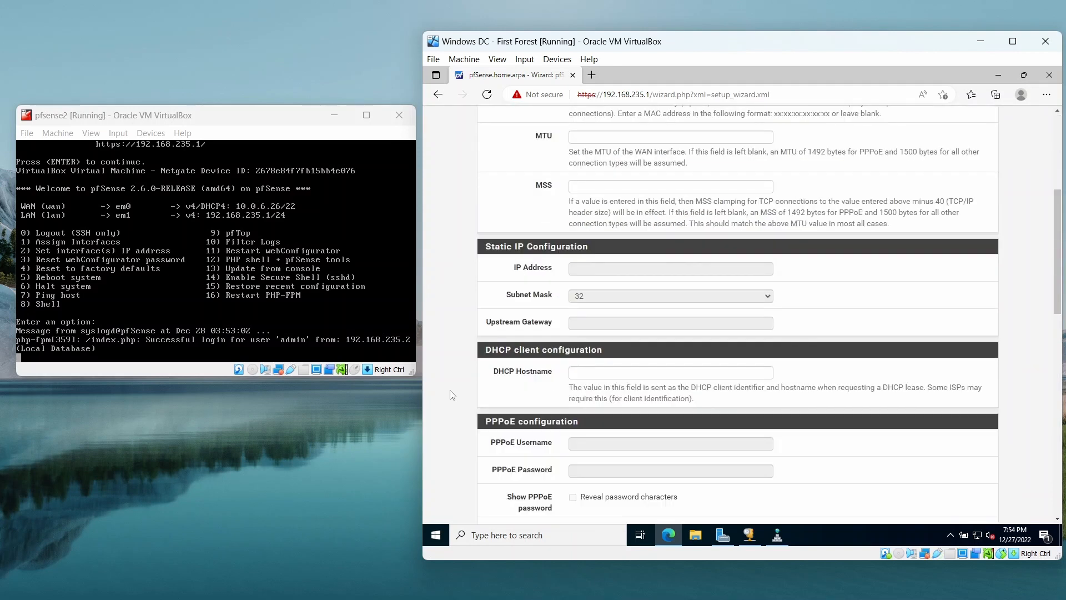
pyautogui.scroll(-3, 453, 395)
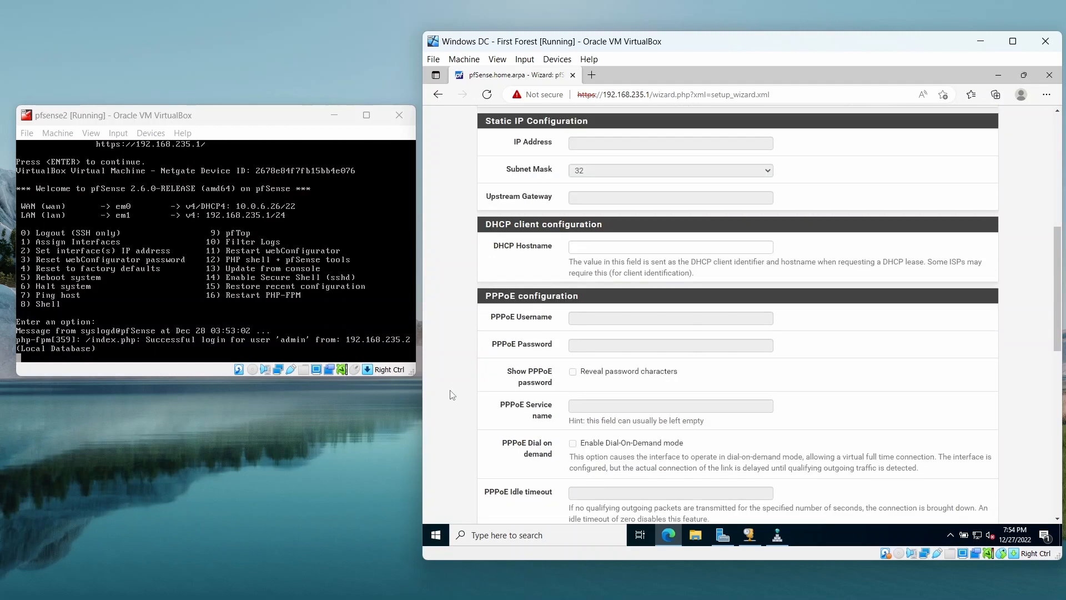
pyautogui.scroll(-6, 453, 395)
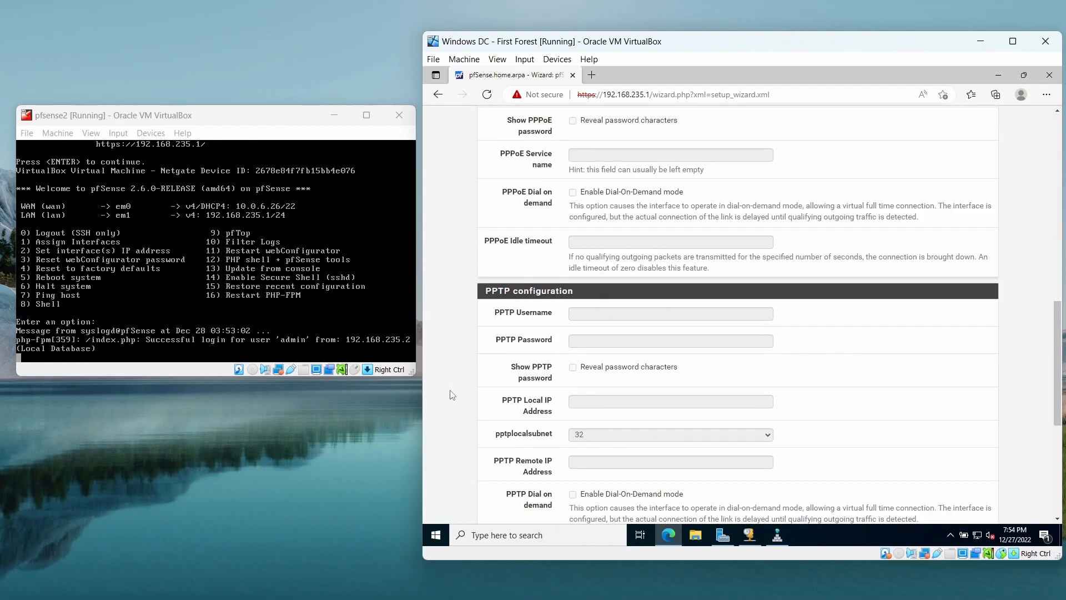
pyautogui.scroll(-6, 453, 394)
pyautogui.scroll(-2, 453, 394)
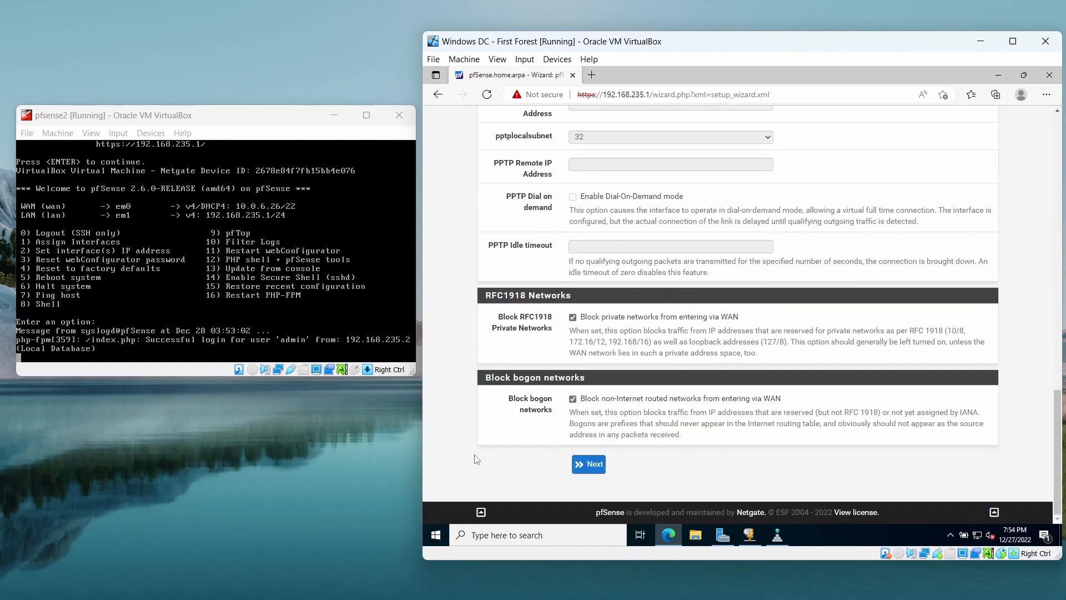
pyautogui.click(576, 466)
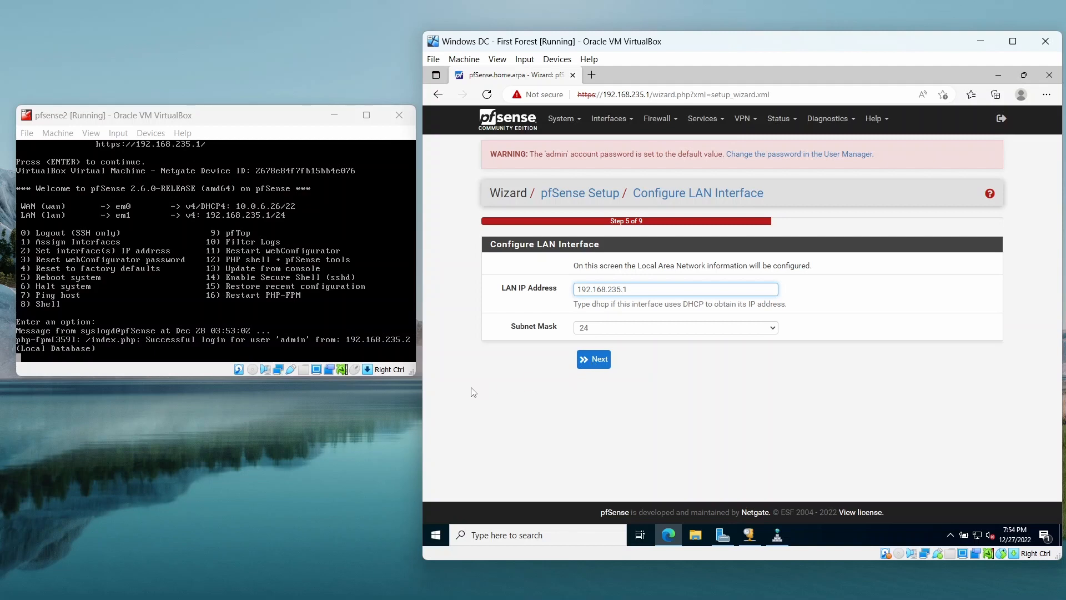
# Accept LAN address 192.168.235.1 with subnet mask 24, advance past the admin password page and reload the pfSense configuration.
pyautogui.click(597, 361)
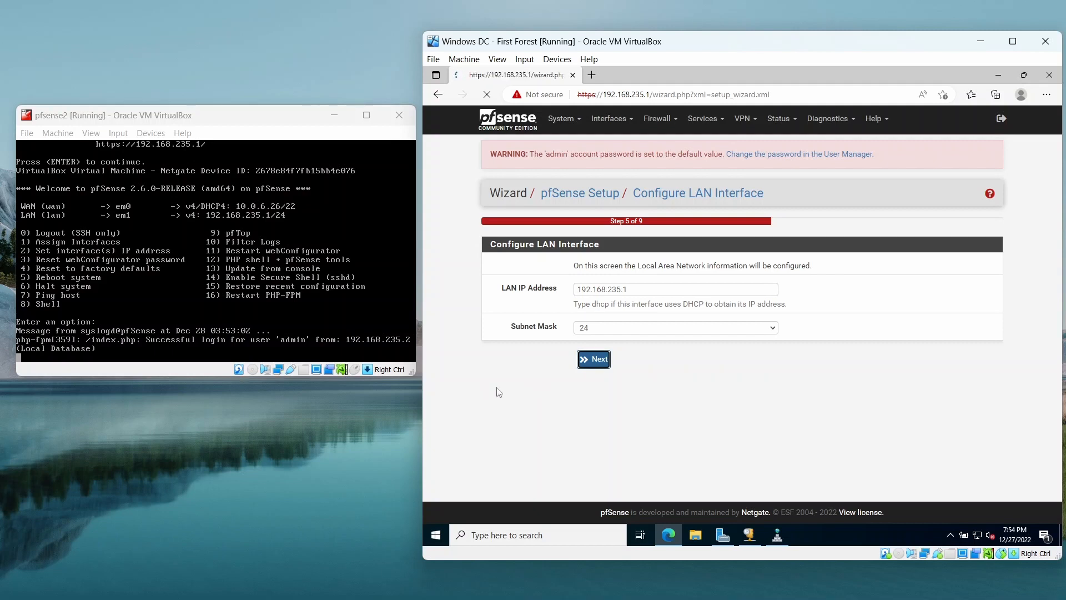
pyautogui.click(596, 364)
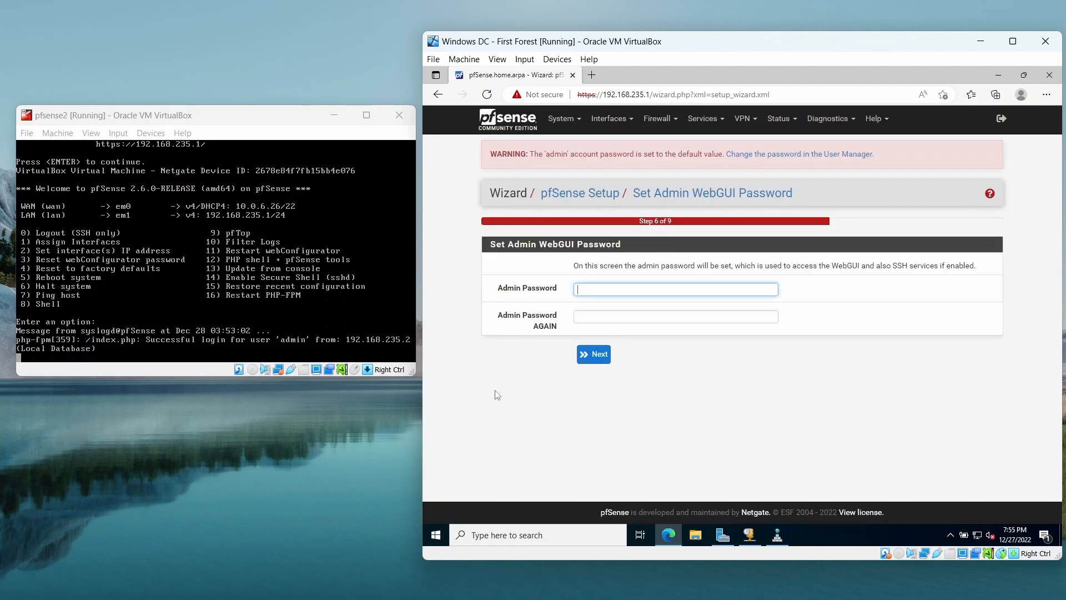
pyautogui.click(593, 356)
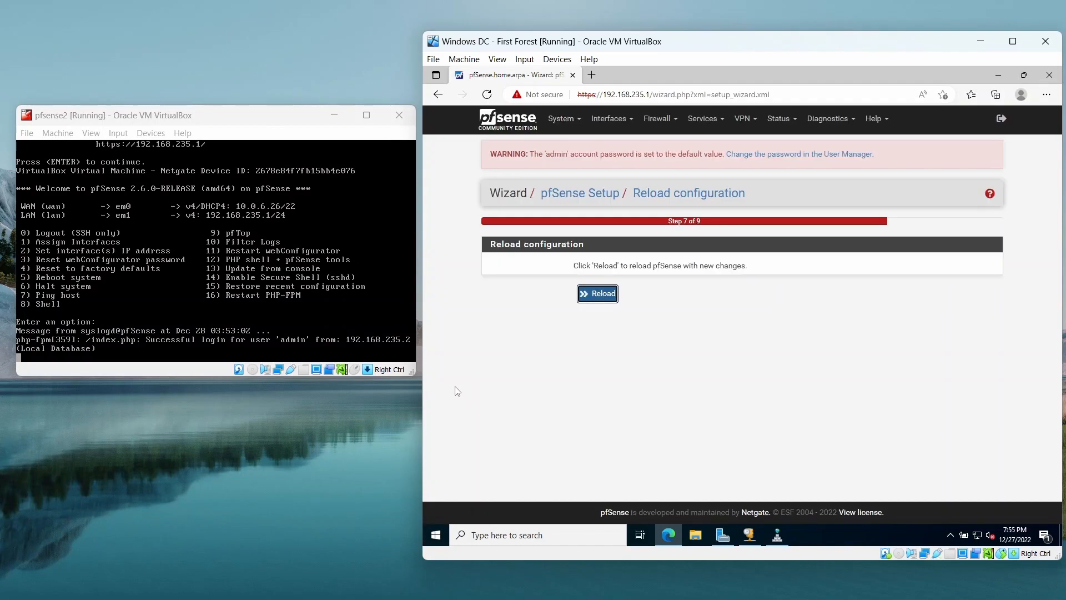
pyautogui.click(605, 298)
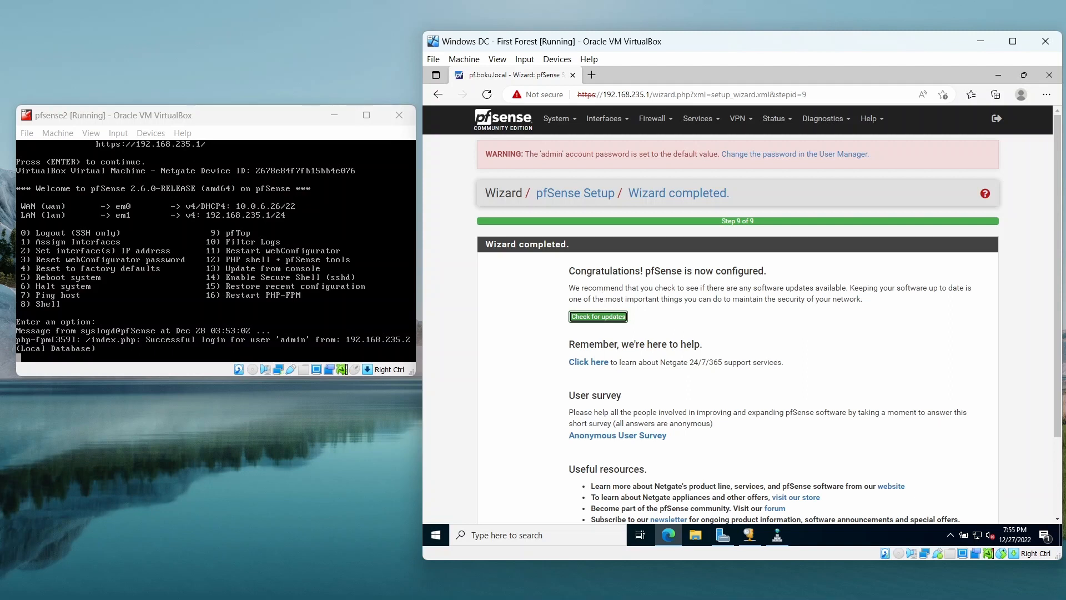
# Check the DHCP Relay service page and open the DHCP Server settings for the LAN interface.
pyautogui.click(564, 123)
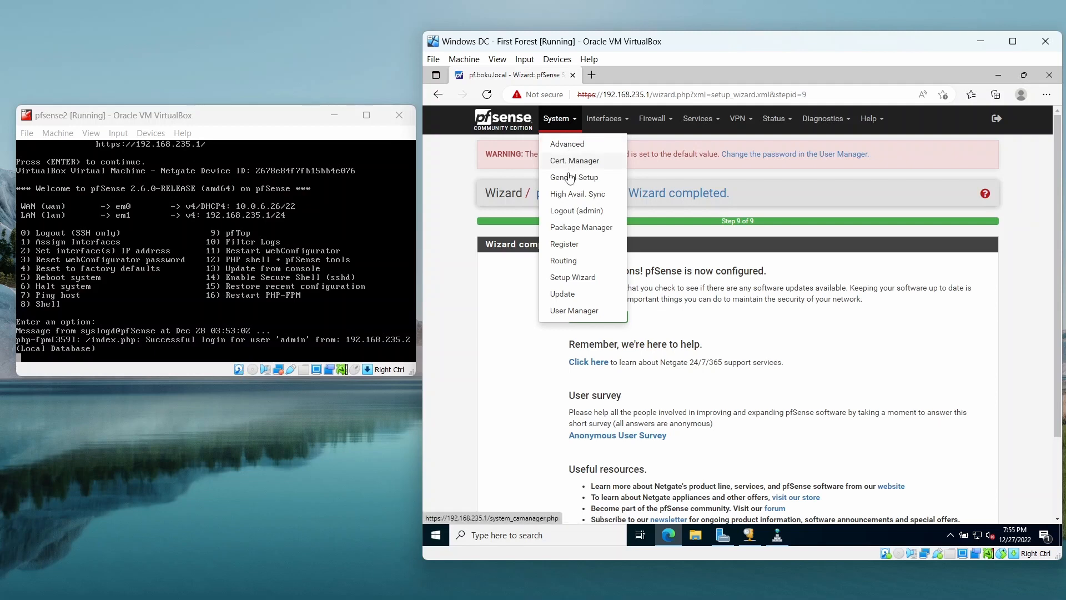
pyautogui.click(698, 121)
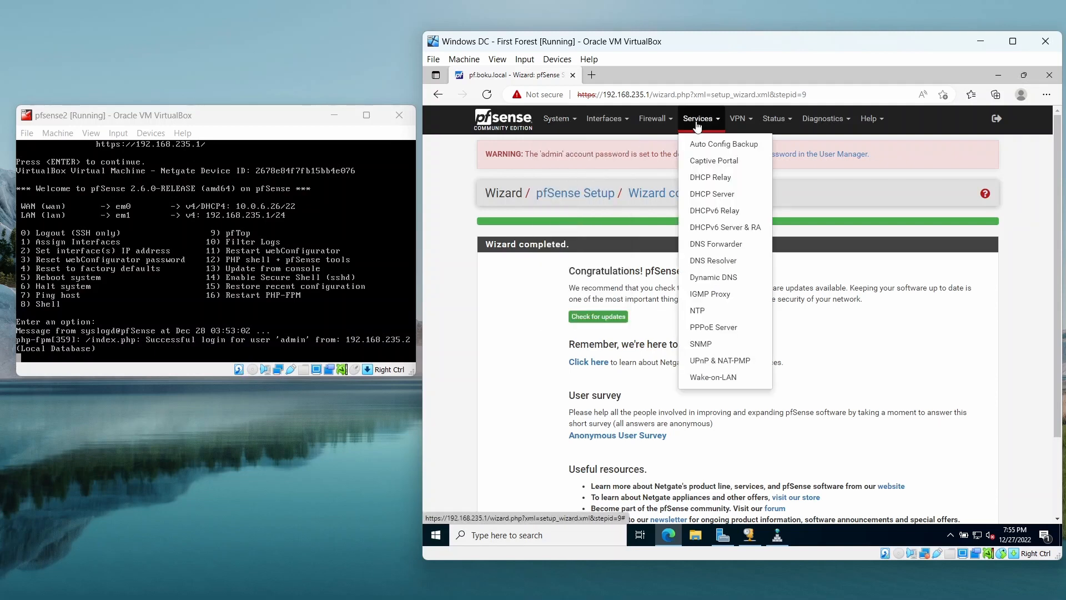
pyautogui.click(705, 179)
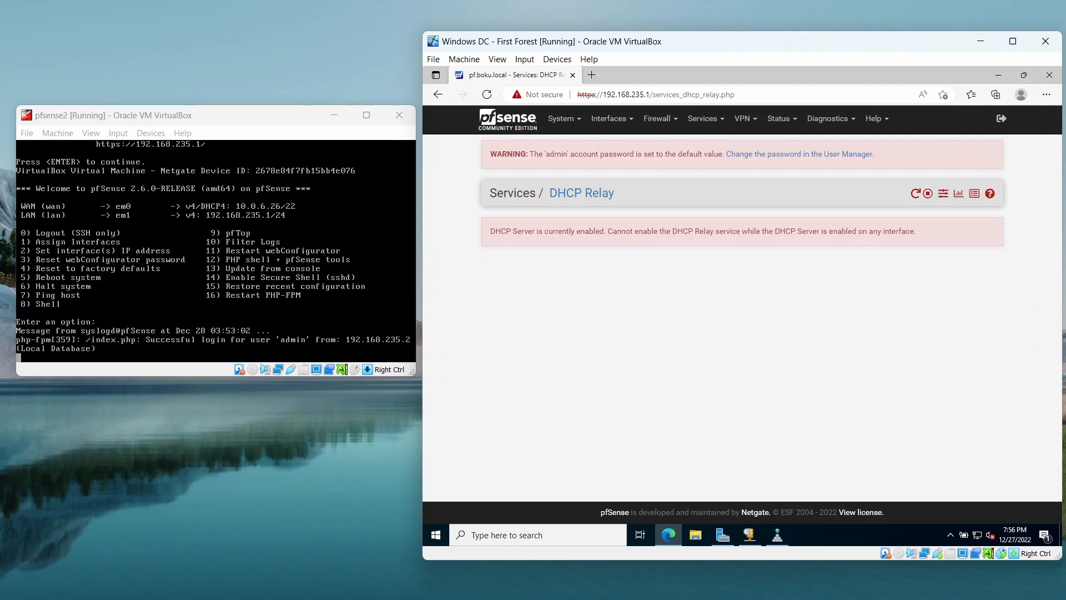
pyautogui.click(703, 119)
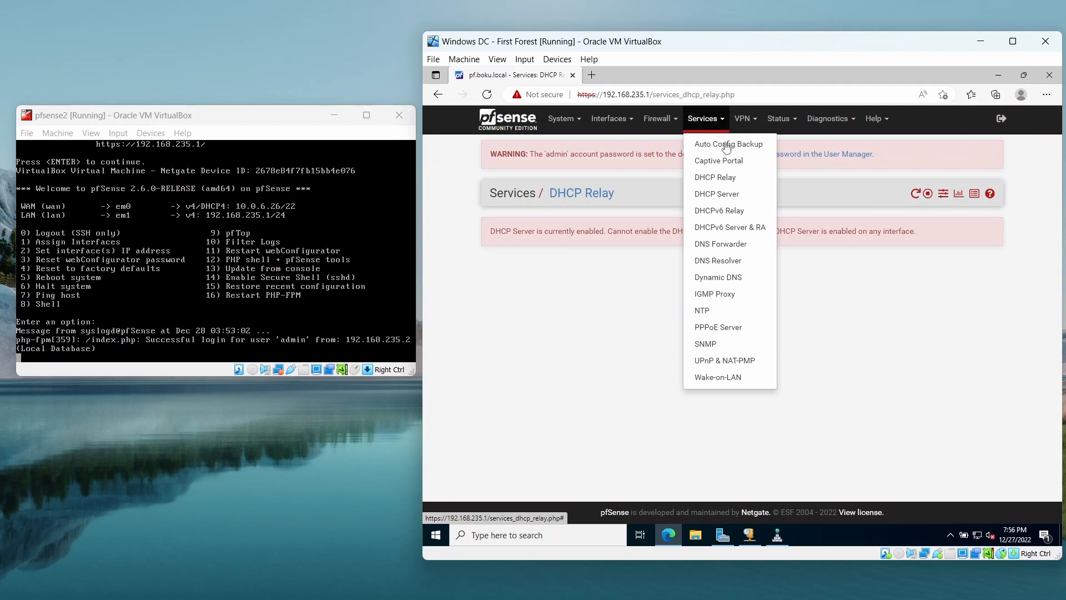
pyautogui.click(740, 181)
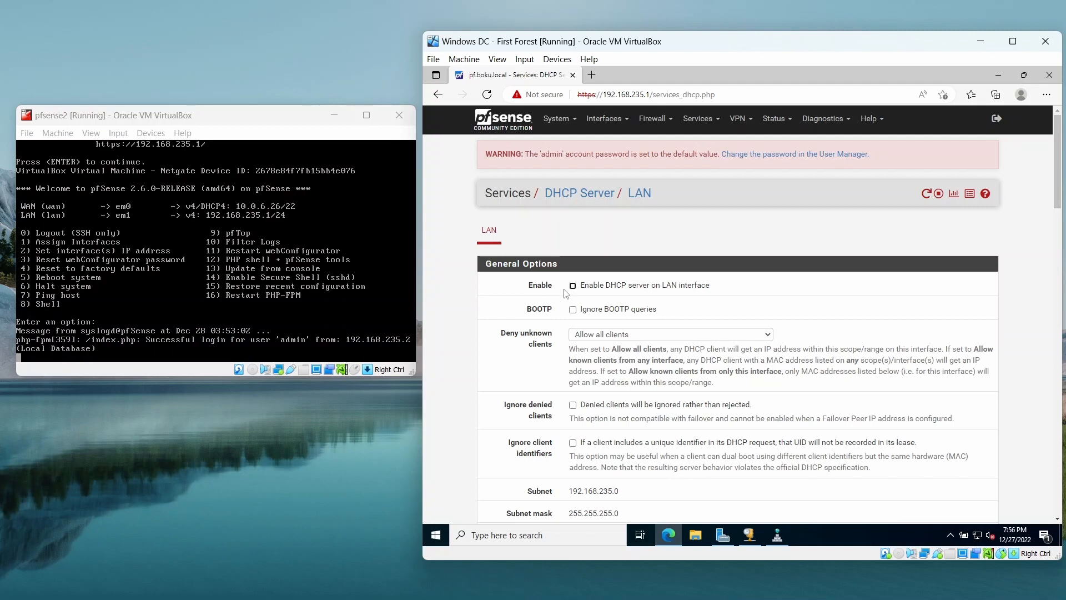
# Try to save the LAN DHCP Server settings with the DHCP server disabled.
pyautogui.scroll(-15, 455, 369)
pyautogui.scroll(-10, 456, 369)
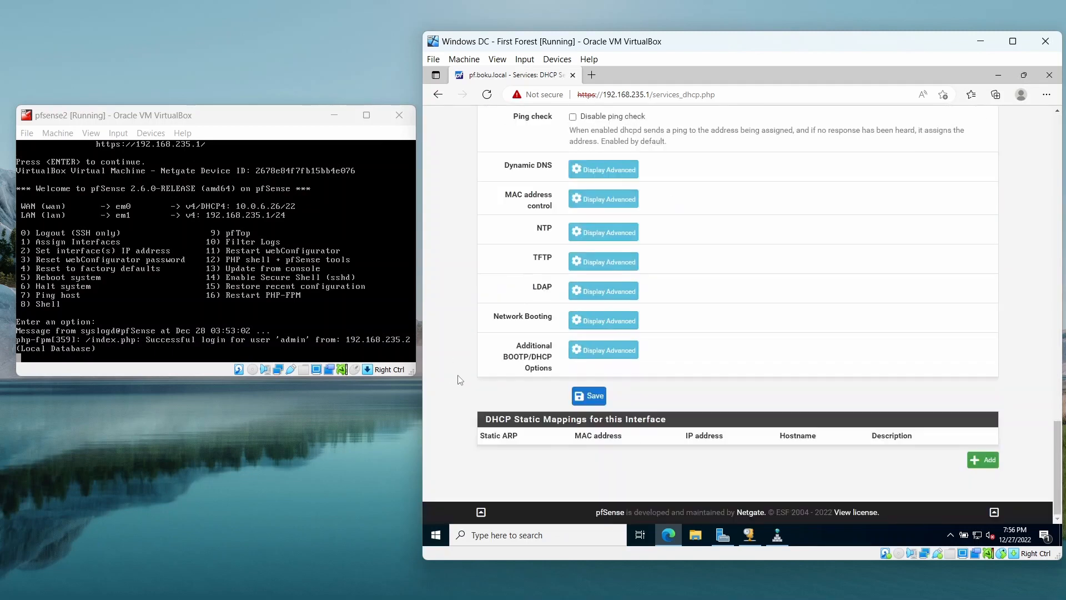
pyautogui.click(578, 402)
pyautogui.scroll(10, 482, 378)
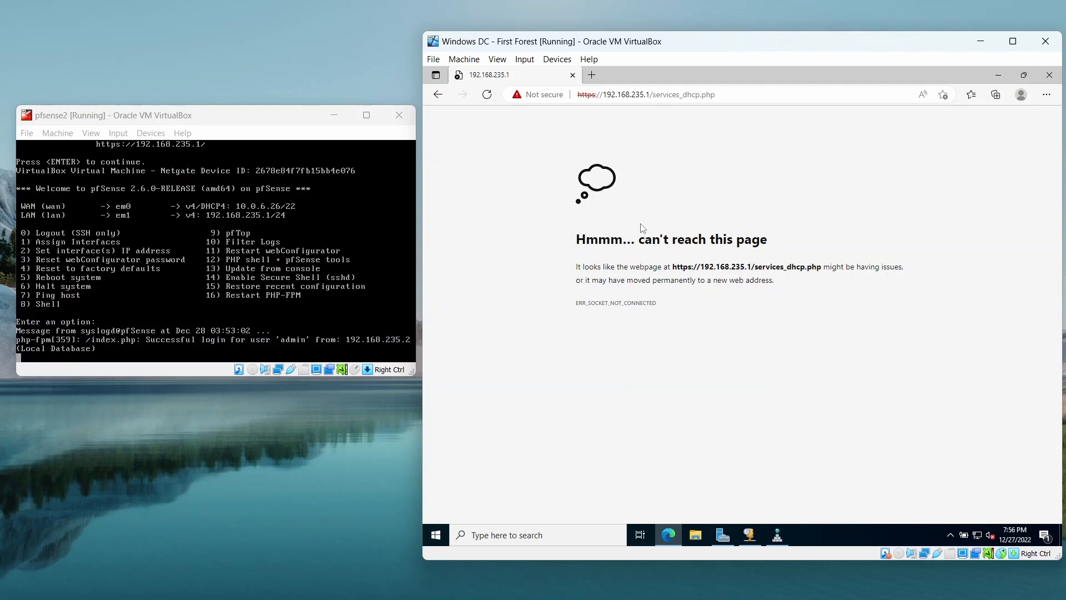
# Reload the DHCP Server page, disable the DHCP server on the LAN interface and save the settings.
pyautogui.click(643, 96)
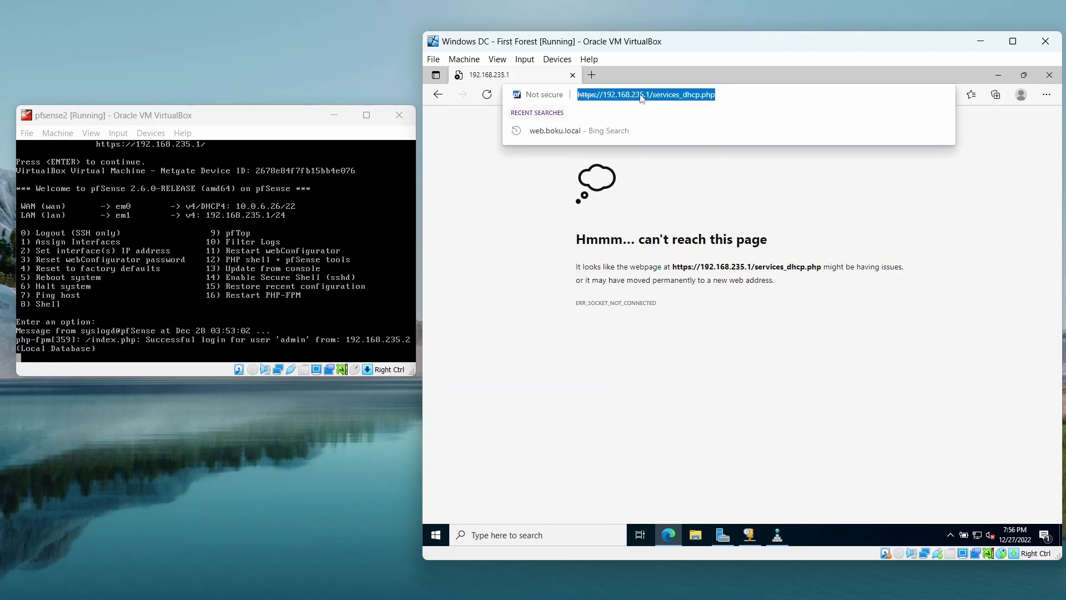
pyautogui.press('Return')
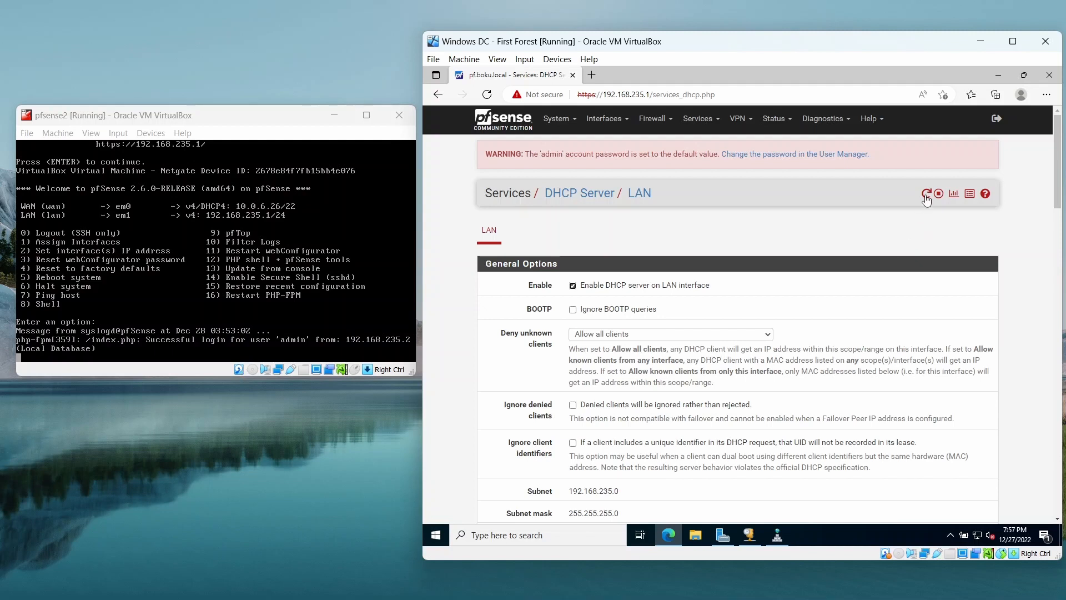
pyautogui.click(485, 239)
pyautogui.scroll(-20, 483, 417)
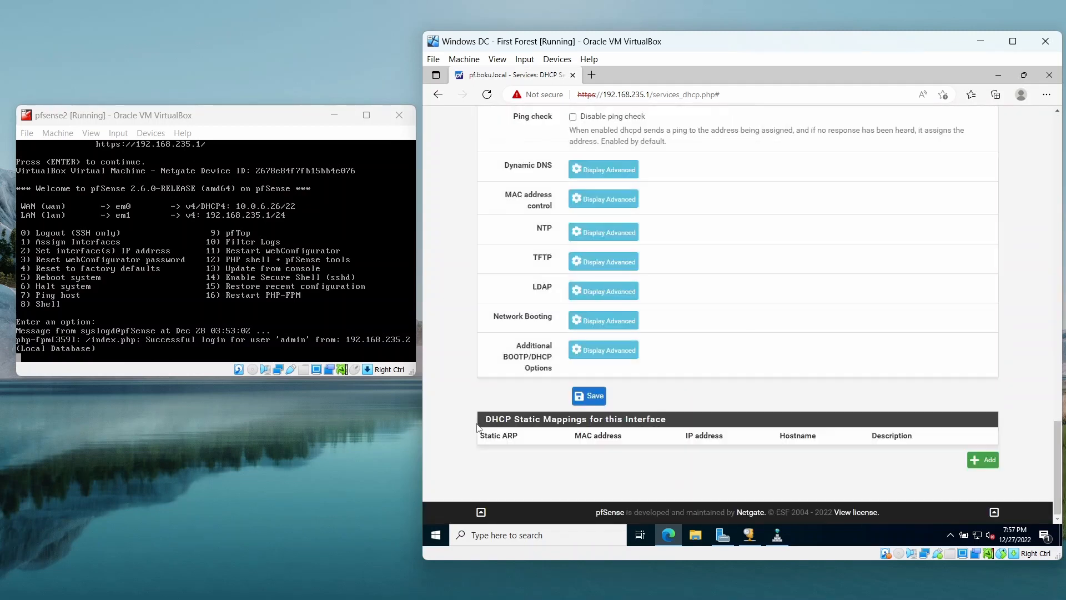
pyautogui.click(589, 396)
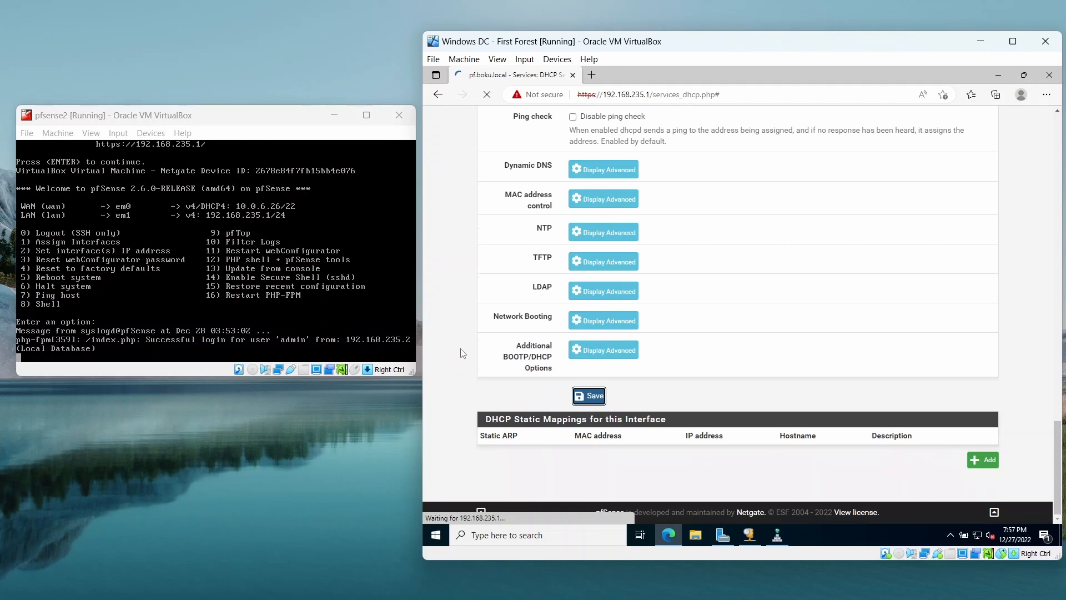
pyautogui.scroll(17, 465, 355)
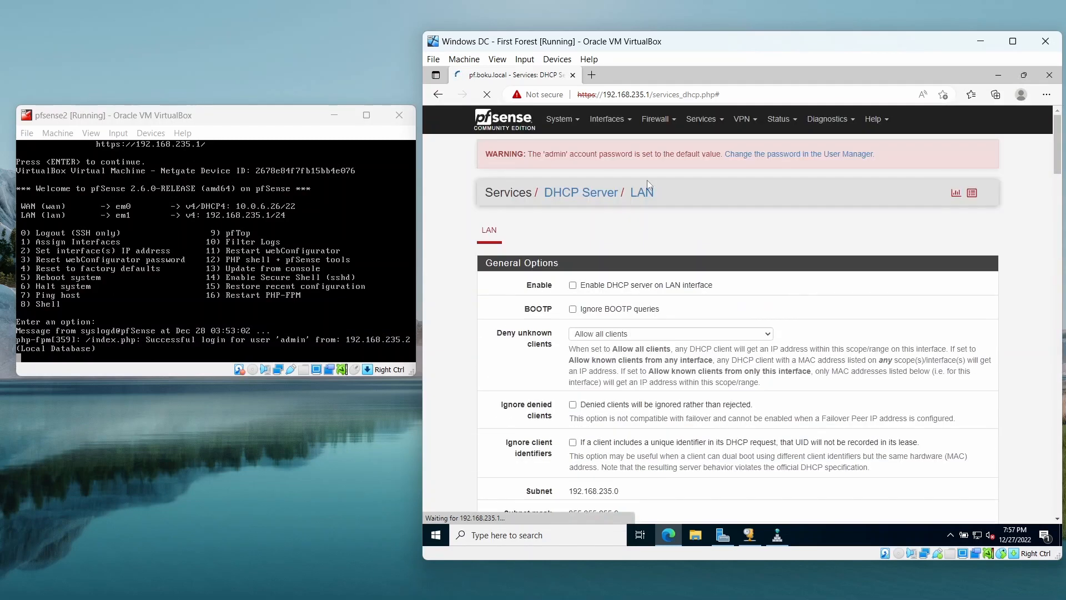
# Open the DHCP Relay service page, enable DHCP Relay and select LAN as its interface.
pyautogui.click(698, 124)
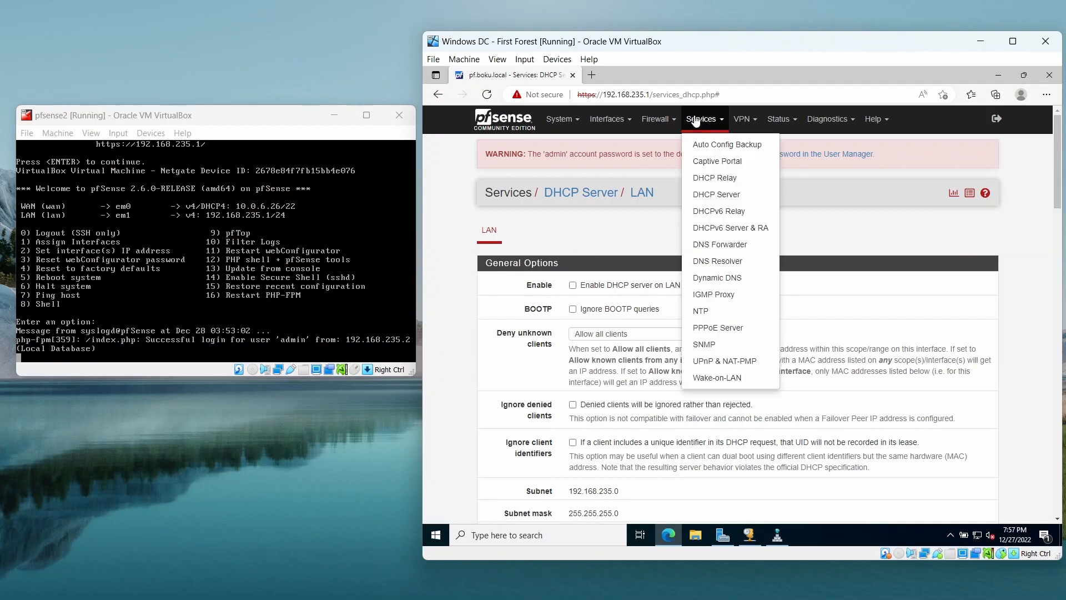
pyautogui.click(447, 217)
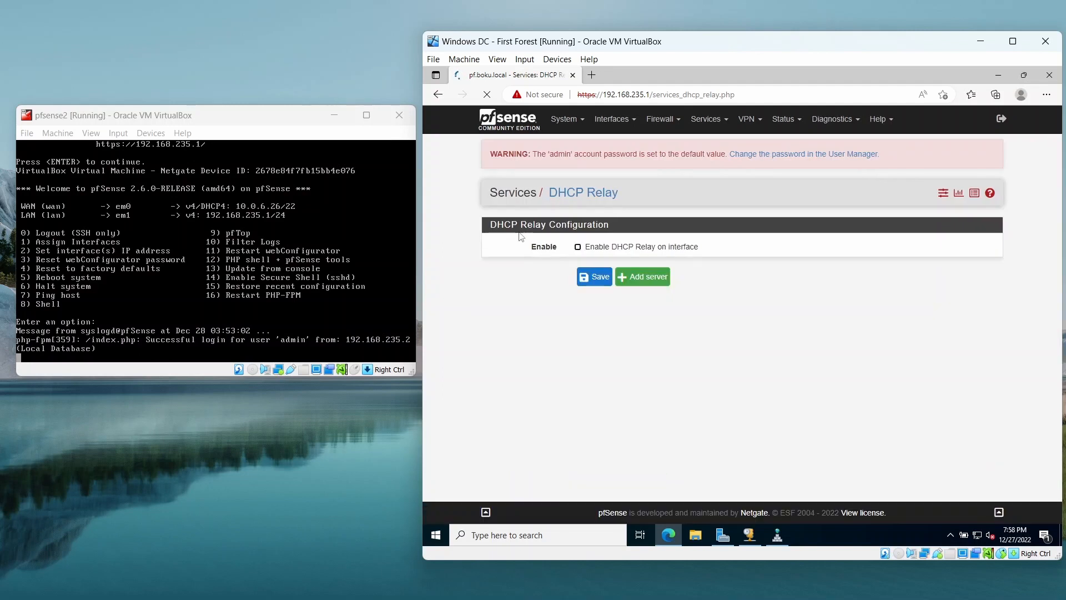
pyautogui.click(578, 247)
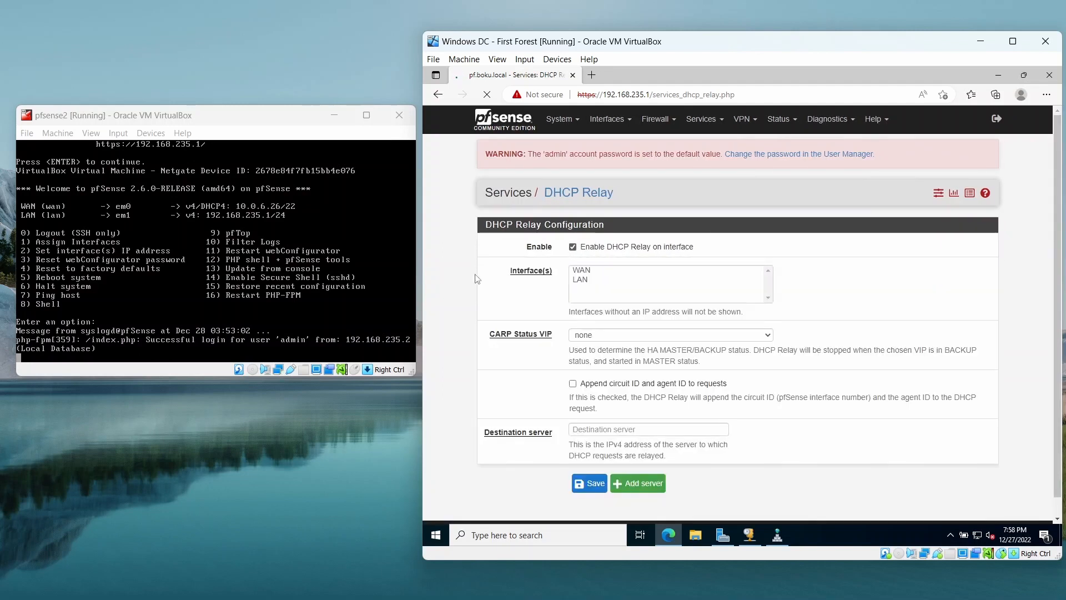
pyautogui.click(578, 281)
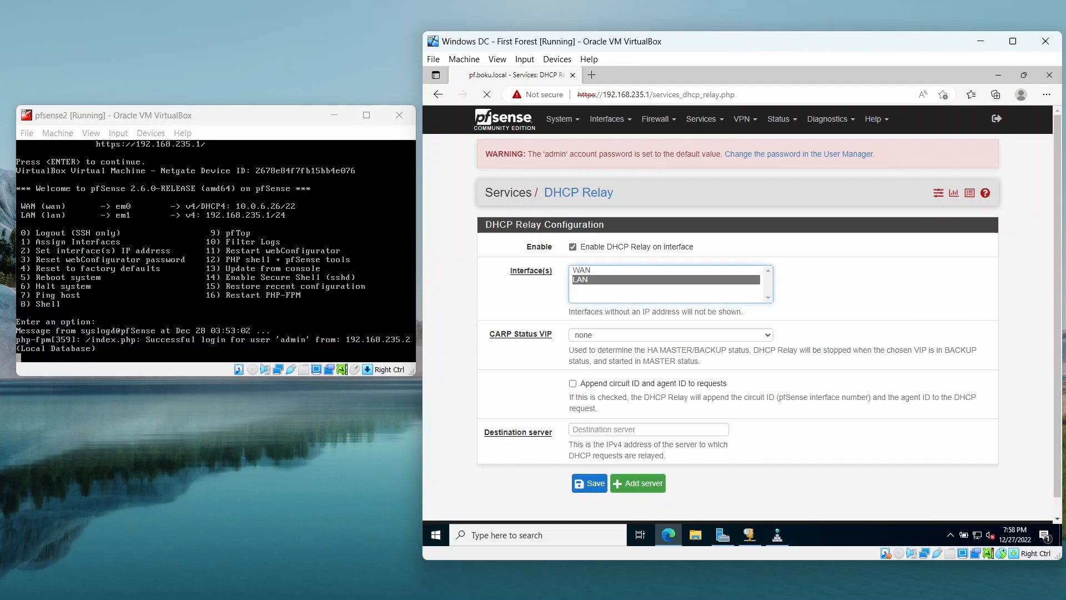
# Set the DHCP Relay destination server to 192.168.235.2 and save the relay configuration.
pyautogui.click(610, 429)
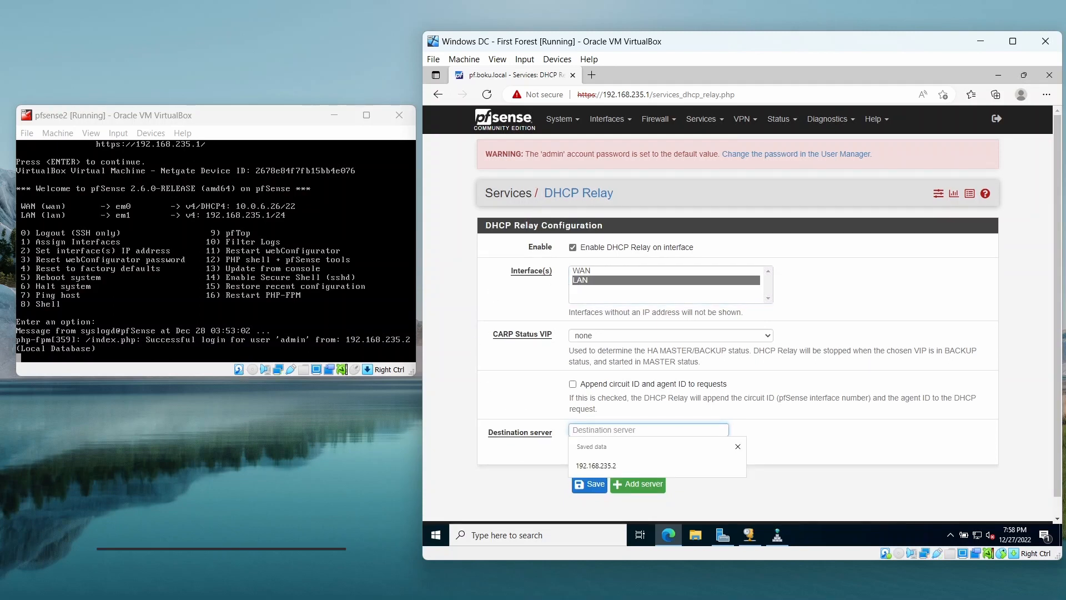
pyautogui.click(595, 468)
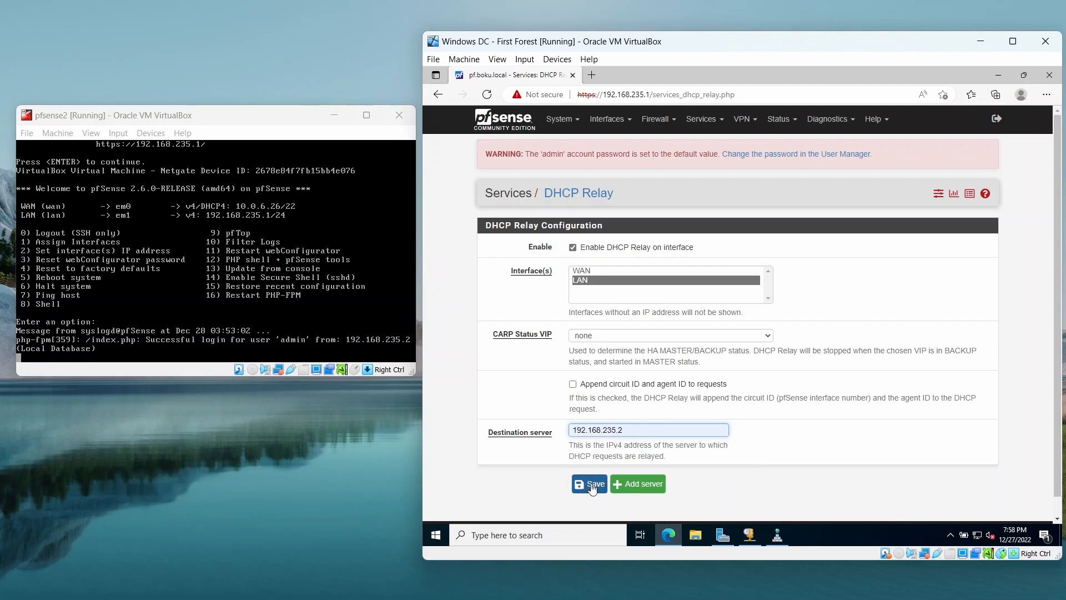
pyautogui.press('Tab')
pyautogui.press('Return')
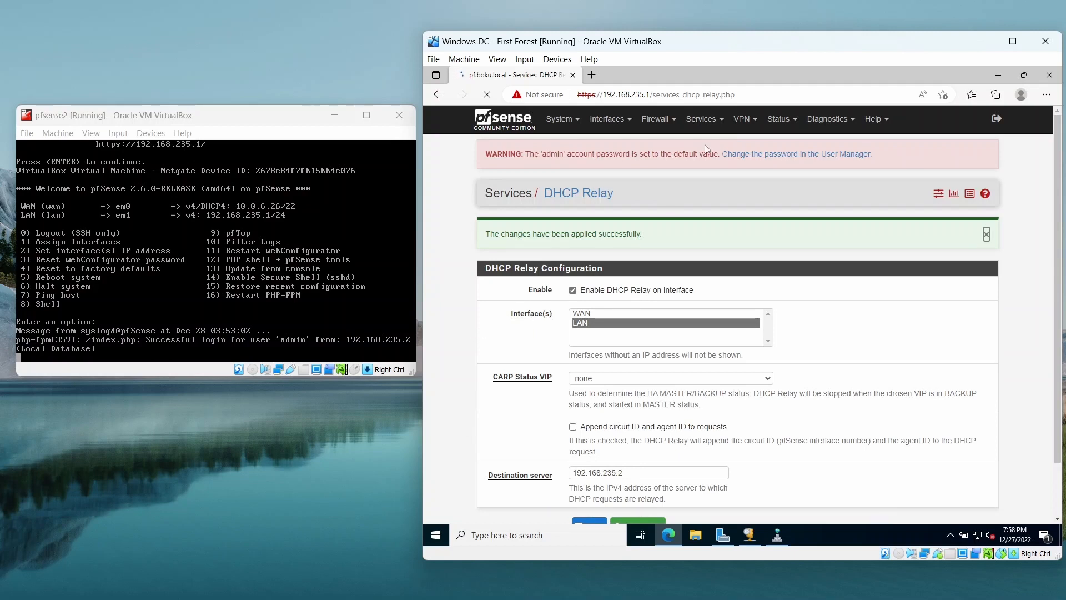
# Open the DNS Forwarder service page, enable the DNS forwarder, select LAN as its interface and try to save the settings.
pyautogui.click(714, 126)
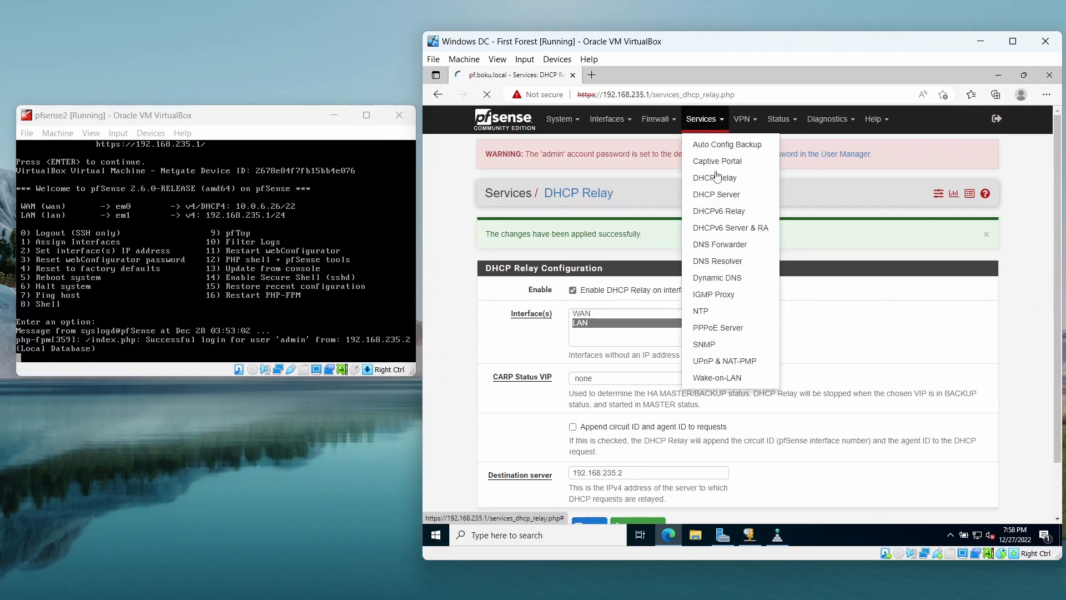
pyautogui.click(749, 251)
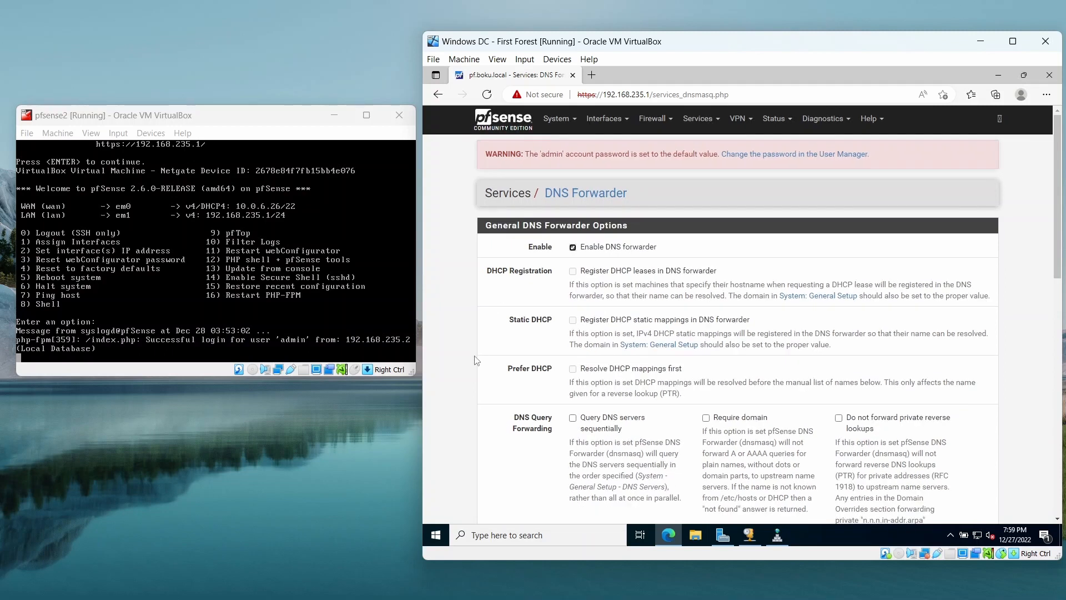
pyautogui.scroll(-7, 476, 361)
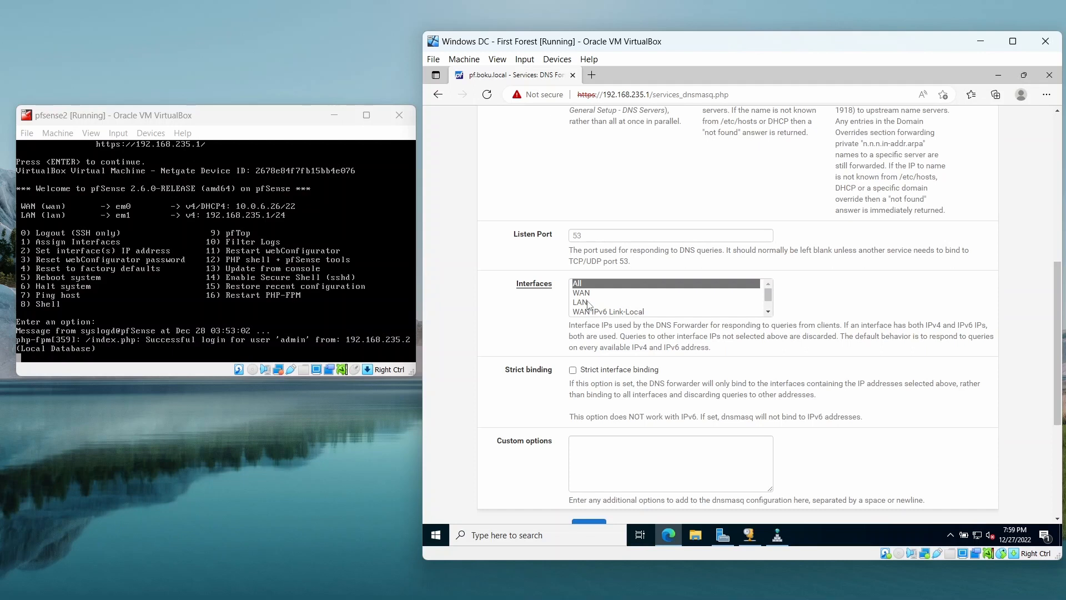
pyautogui.click(589, 304)
pyautogui.scroll(-4, 486, 361)
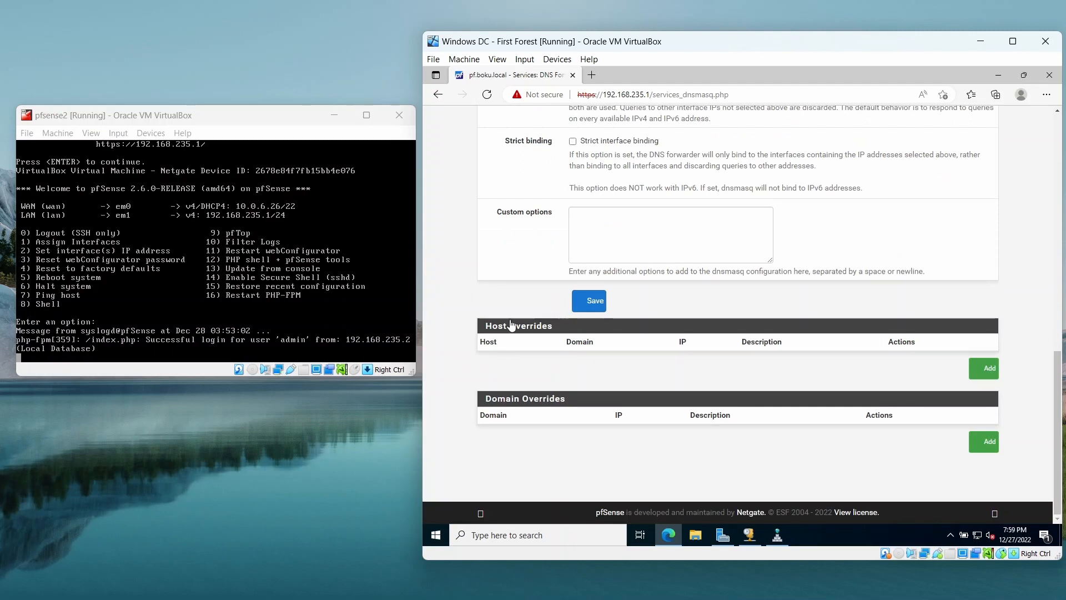
pyautogui.click(588, 300)
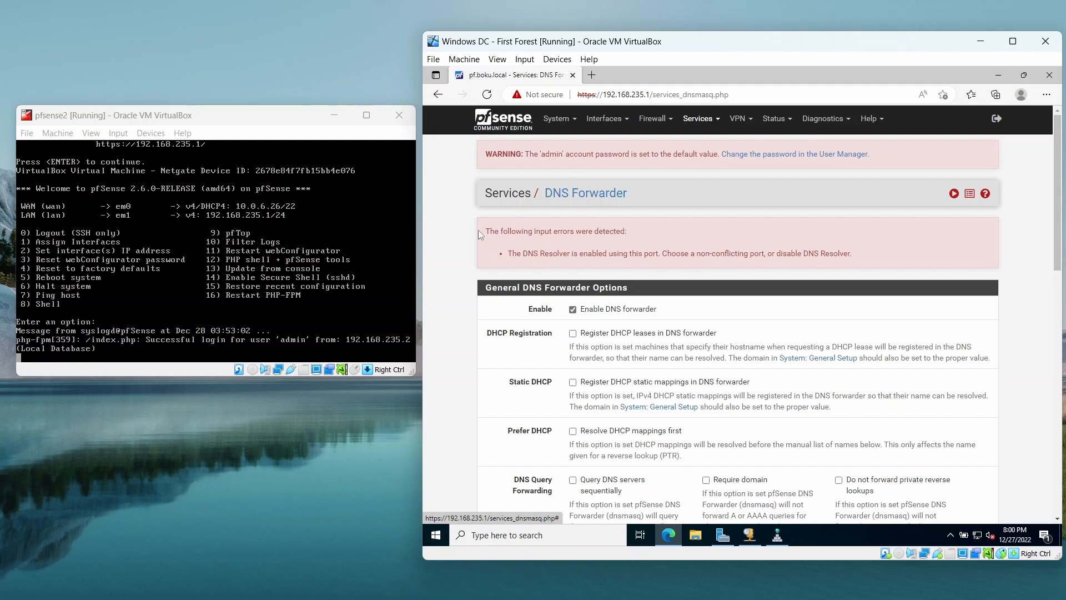
# Open the DNS Resolver general settings, review the interface and forwarding options and save the configuration.
pyautogui.click(703, 122)
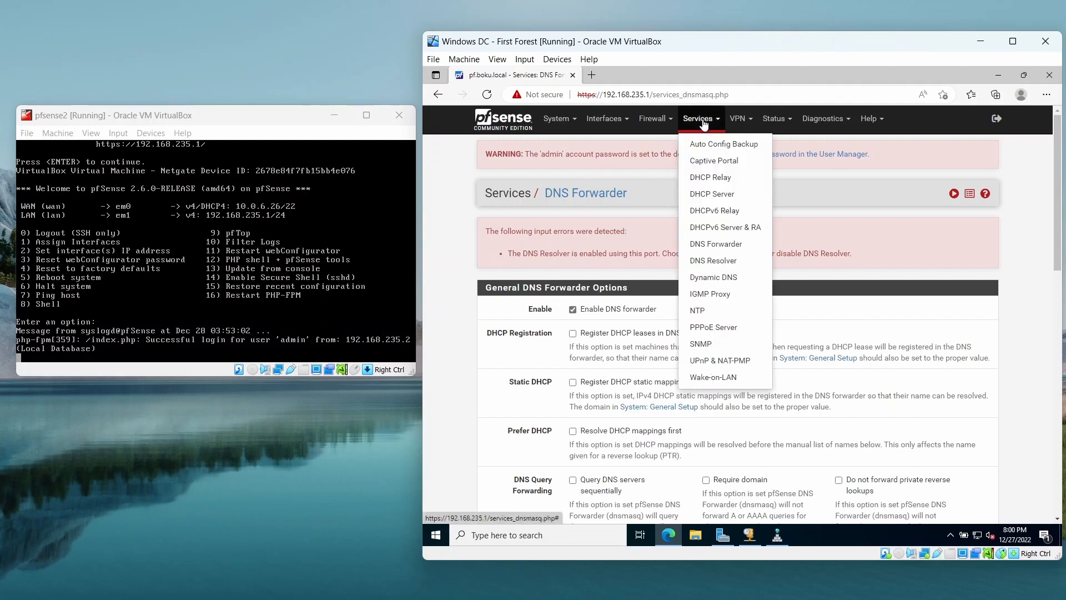
pyautogui.click(722, 261)
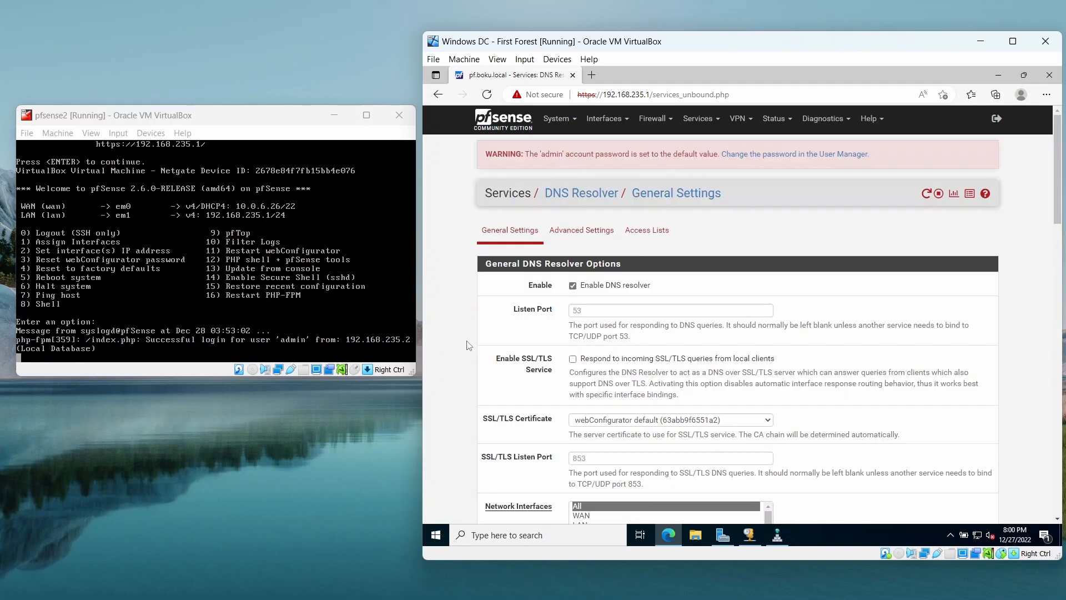
pyautogui.scroll(-4, 468, 344)
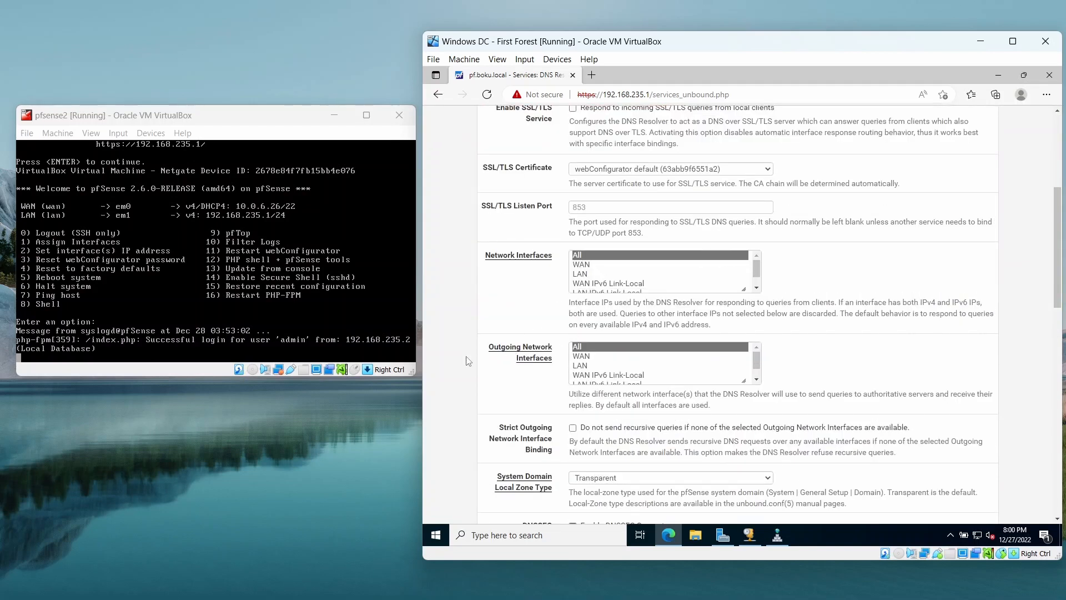
pyautogui.scroll(-2, 475, 366)
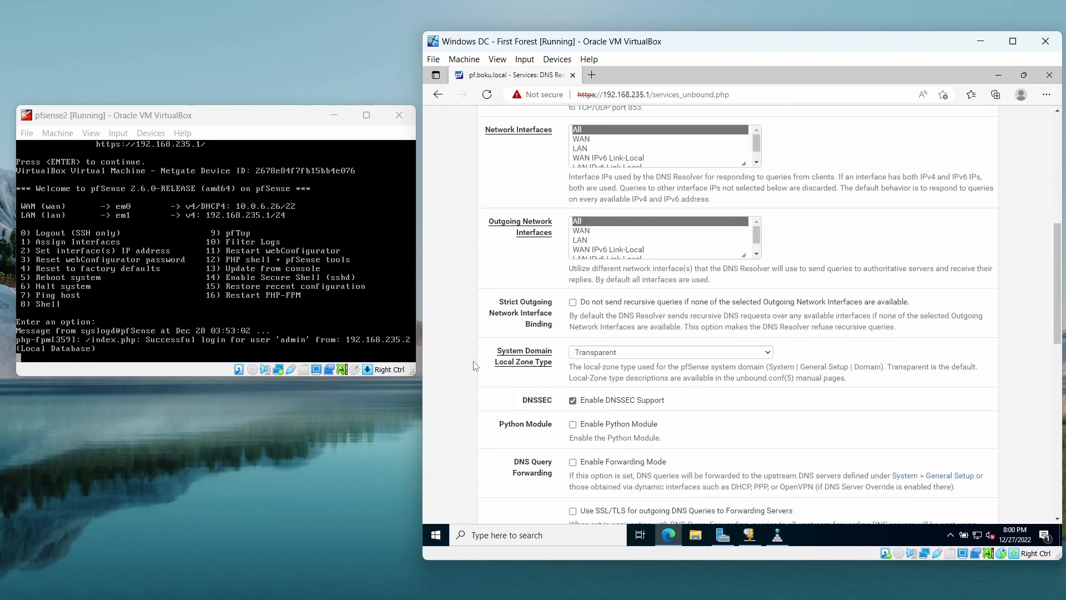
pyautogui.scroll(-8, 475, 366)
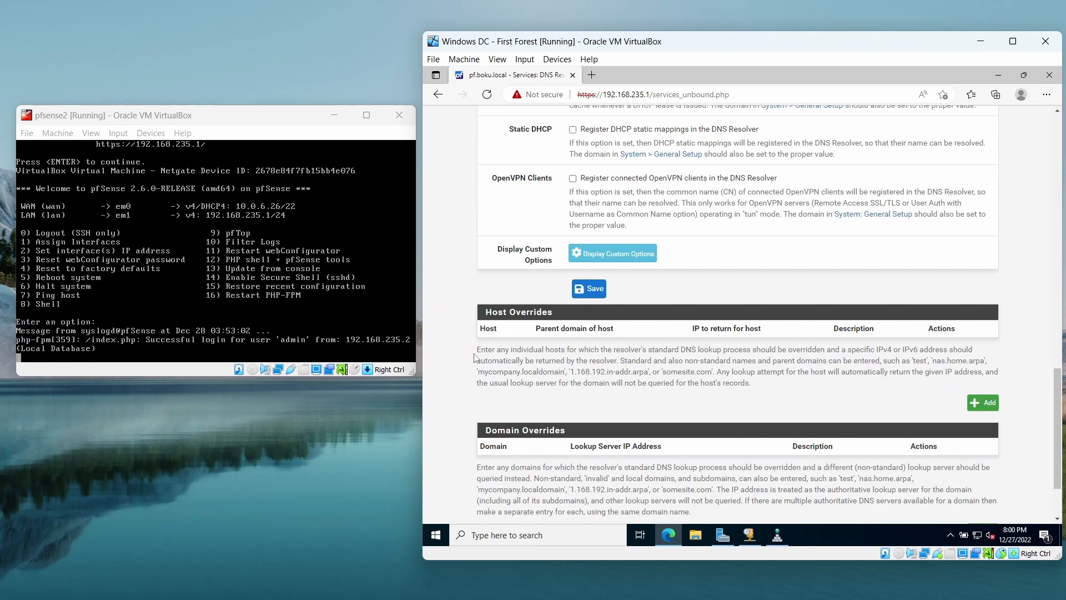
pyautogui.scroll(4, 476, 361)
pyautogui.scroll(8, 477, 361)
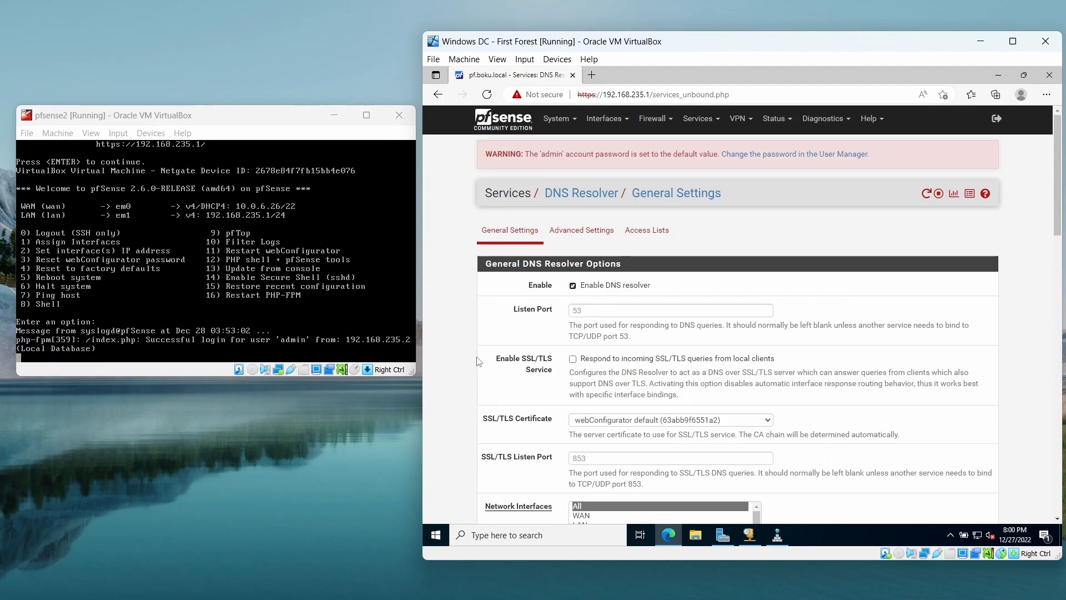
pyautogui.scroll(-4, 479, 362)
pyautogui.scroll(-6, 476, 360)
pyautogui.scroll(4, 477, 360)
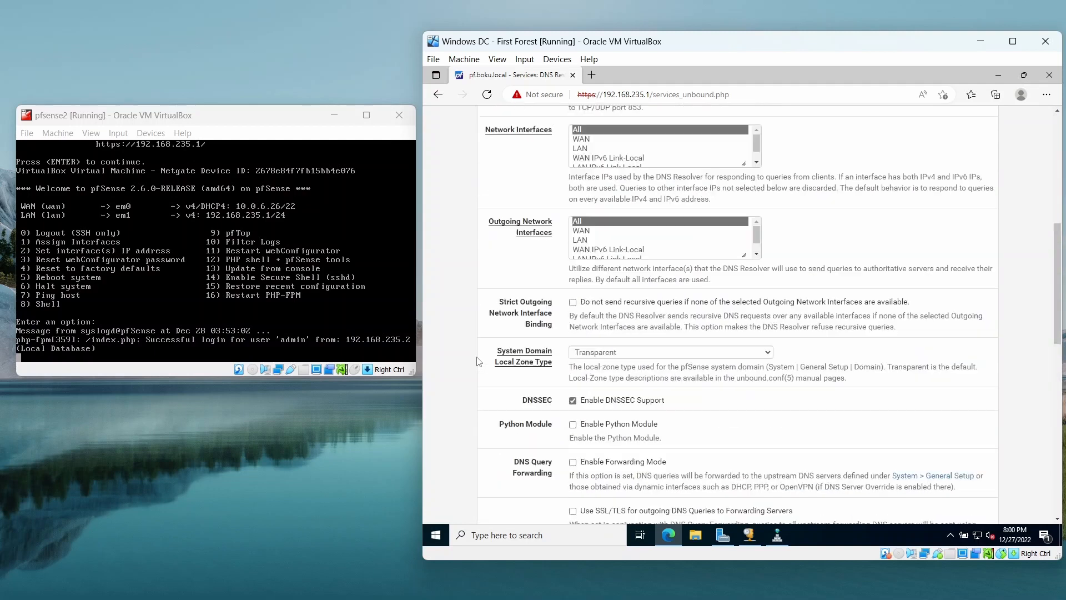
pyautogui.scroll(-7, 477, 361)
pyautogui.click(587, 415)
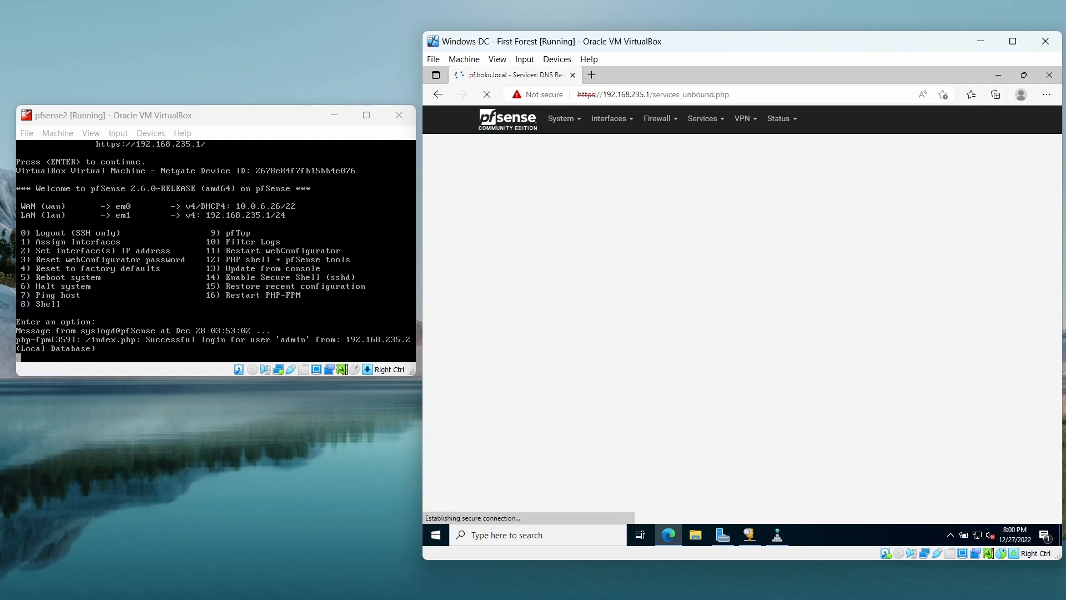
# Switch to VirtualBox Manager, start the Windows 10 - AD LAb virtual machine and move the Windows DC window out of the way.
pyautogui.hotkey('alt', 'Tab')
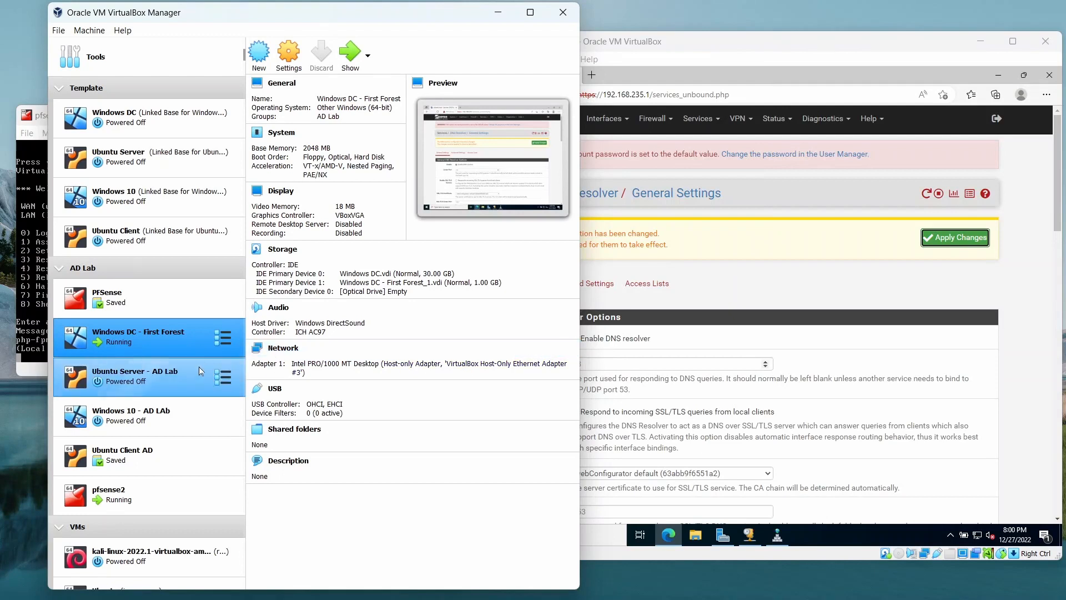
pyautogui.click(163, 424)
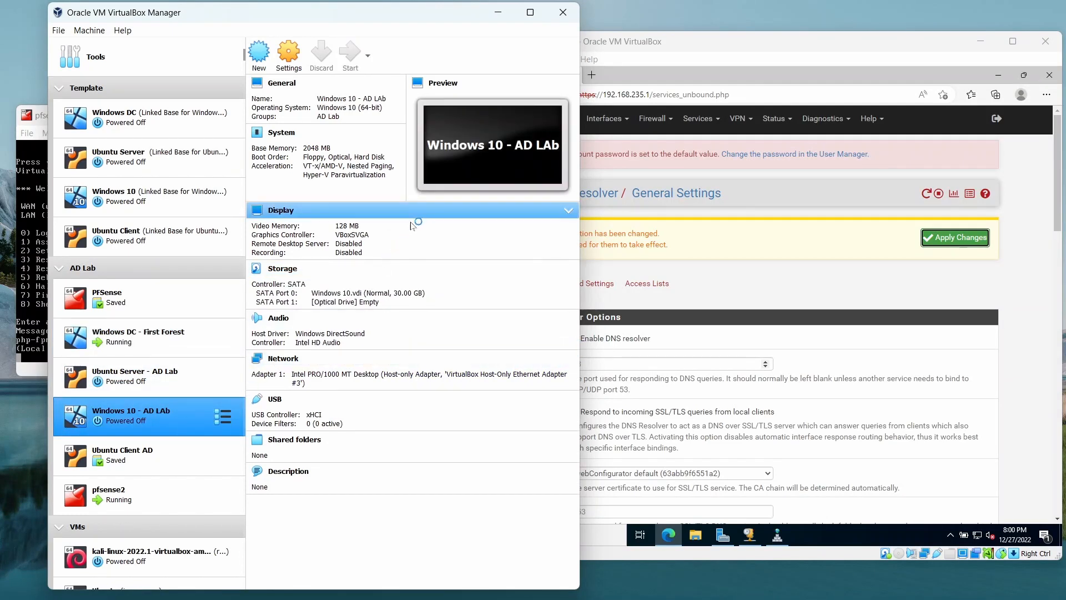
pyautogui.click(499, 12)
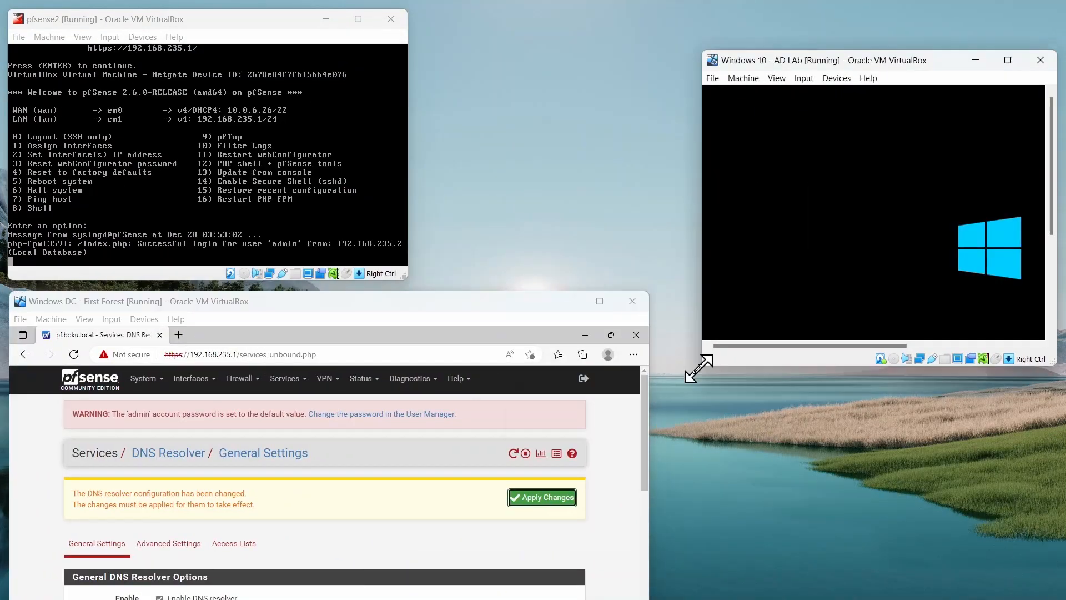
pyautogui.moveTo(699, 372); pyautogui.dragTo(458, 462)
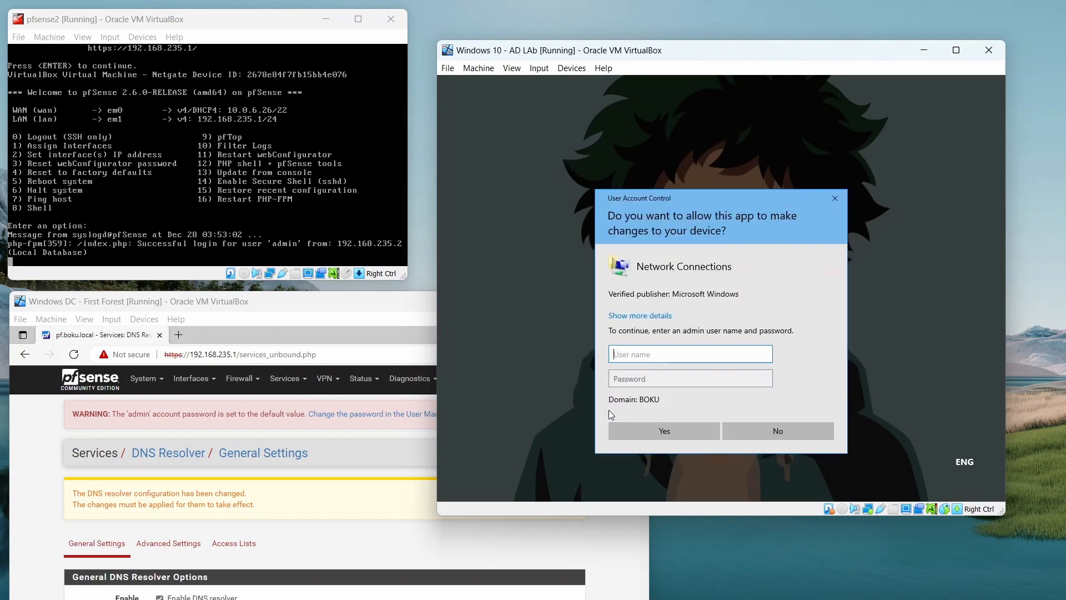
# On the Windows 10 client, decline the Network Connections elevation prompt and run ipconfig in the command prompt to check its addressing.
pyautogui.click(771, 432)
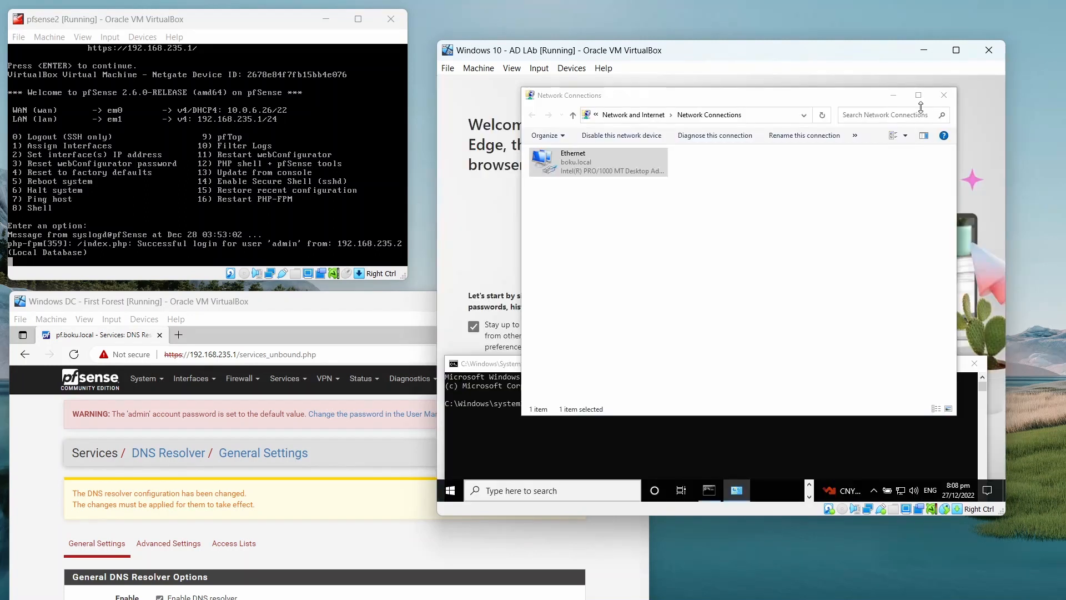
pyautogui.click(894, 97)
pyautogui.moveTo(693, 367); pyautogui.dragTo(729, 184)
pyautogui.click(699, 287)
pyautogui.press('Escape')
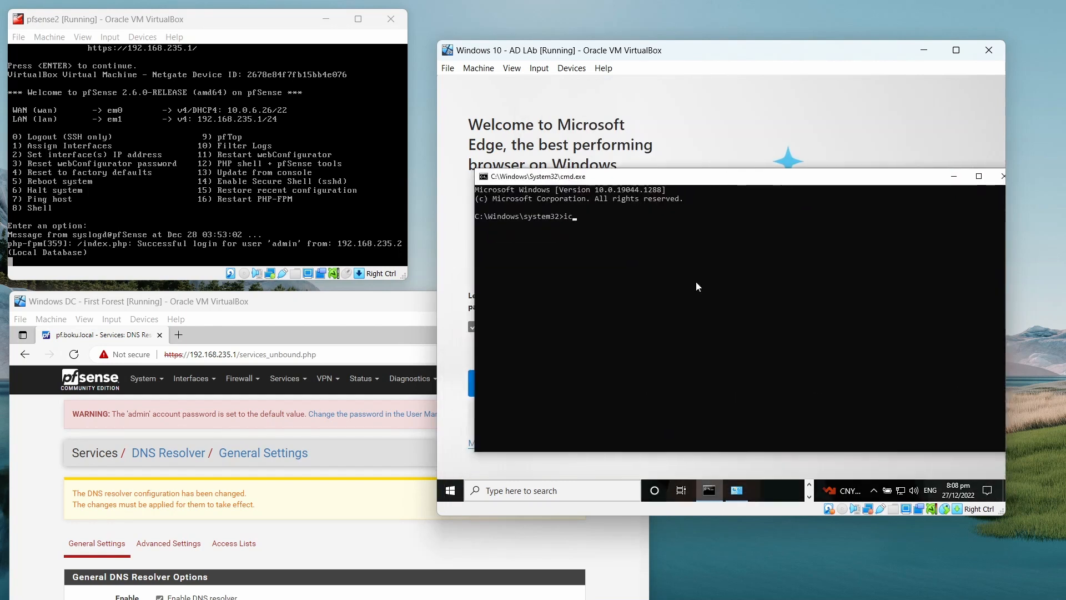
pyautogui.write('ipconfig')
pyautogui.press('Return')
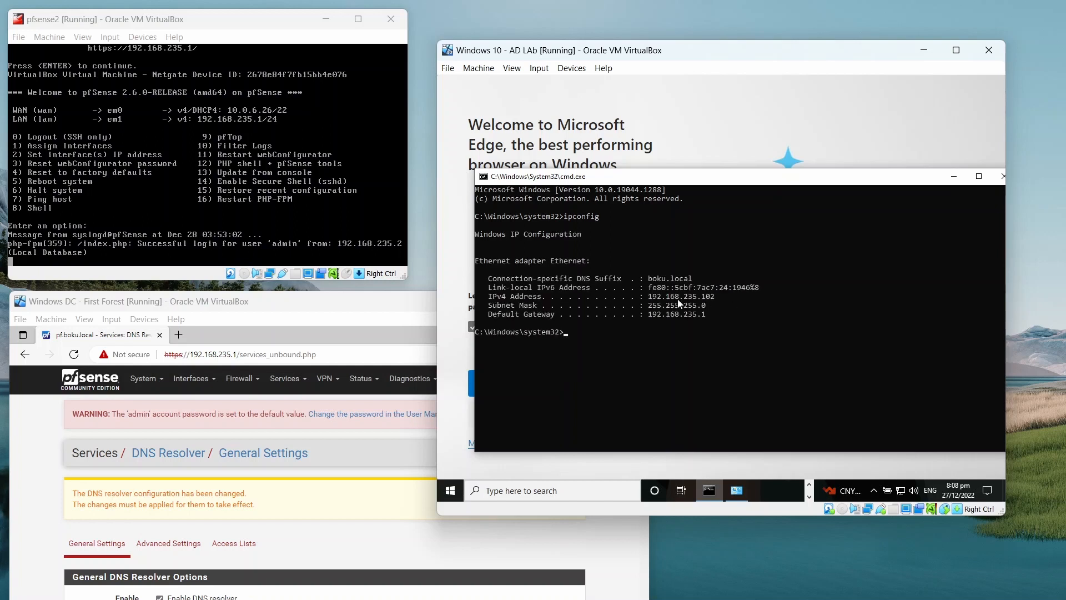
# Ping pf.boku.local from the client's command prompt and stop the ping after a few replies.
pyautogui.click(731, 385)
pyautogui.write('ping pf.boku.local')
pyautogui.press('Return')
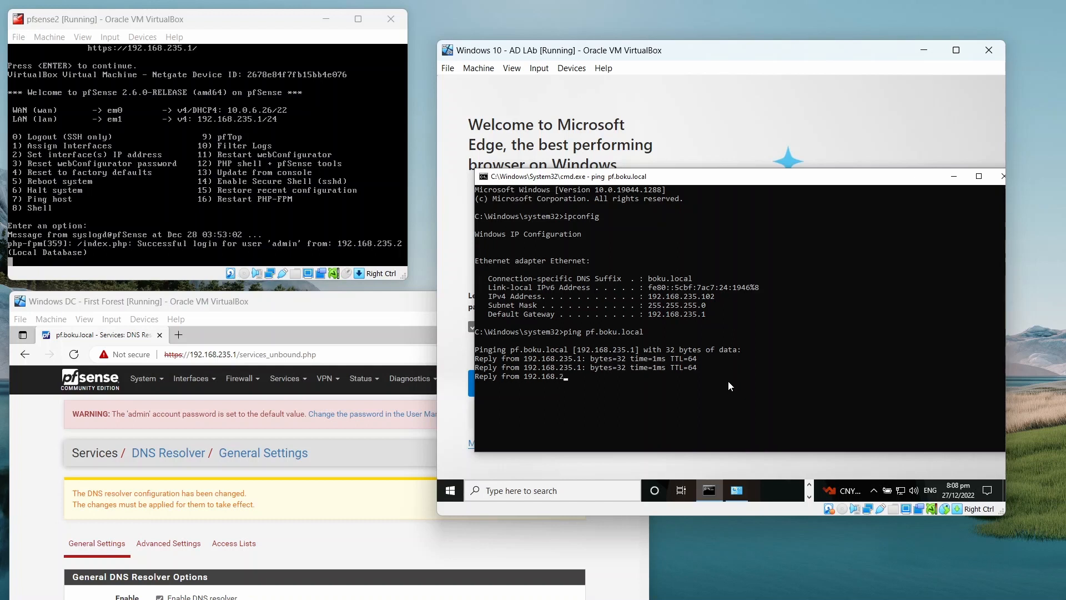
pyautogui.hotkey('ctrl', 'c')
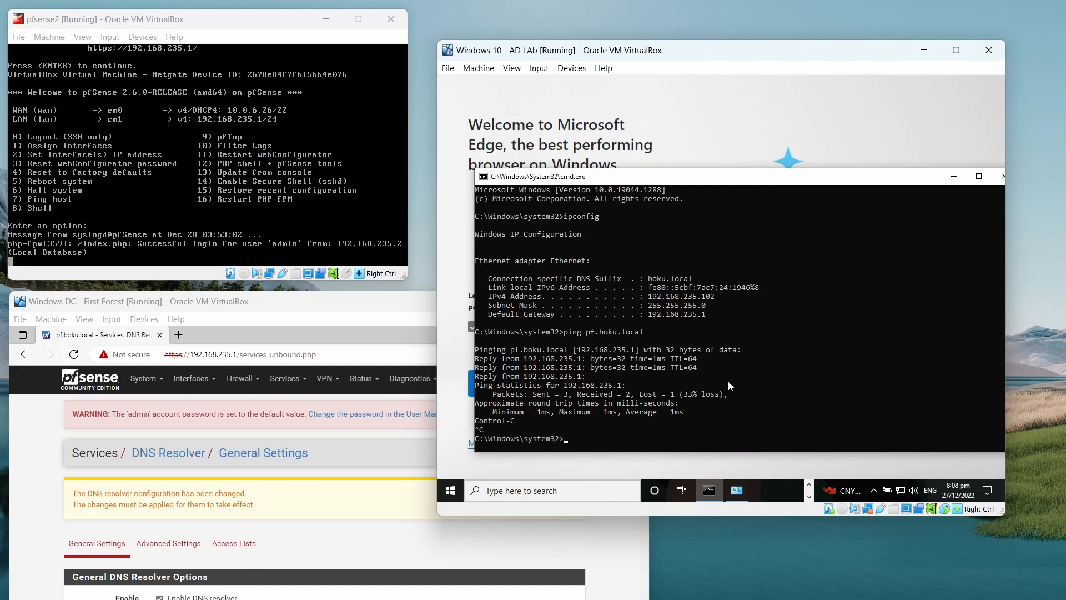
# Recall the ping command and clear its host name, and bring up DNS Manager on the Windows DC to view the boku.local records.
pyautogui.press('Up')
pyautogui.press('Up')
pyautogui.press('Down')
pyautogui.press('BackSpace')
pyautogui.press('BackSpace')
pyautogui.press('BackSpace')
pyautogui.press('BackSpace')
pyautogui.press('BackSpace')
pyautogui.press('BackSpace')
pyautogui.press('BackSpace')
pyautogui.press('BackSpace')
pyautogui.press('BackSpace')
pyautogui.press('BackSpace')
pyautogui.press('BackSpace')
pyautogui.press('BackSpace')
pyautogui.press('BackSpace')
pyautogui.press('BackSpace')
pyautogui.click(260, 301)
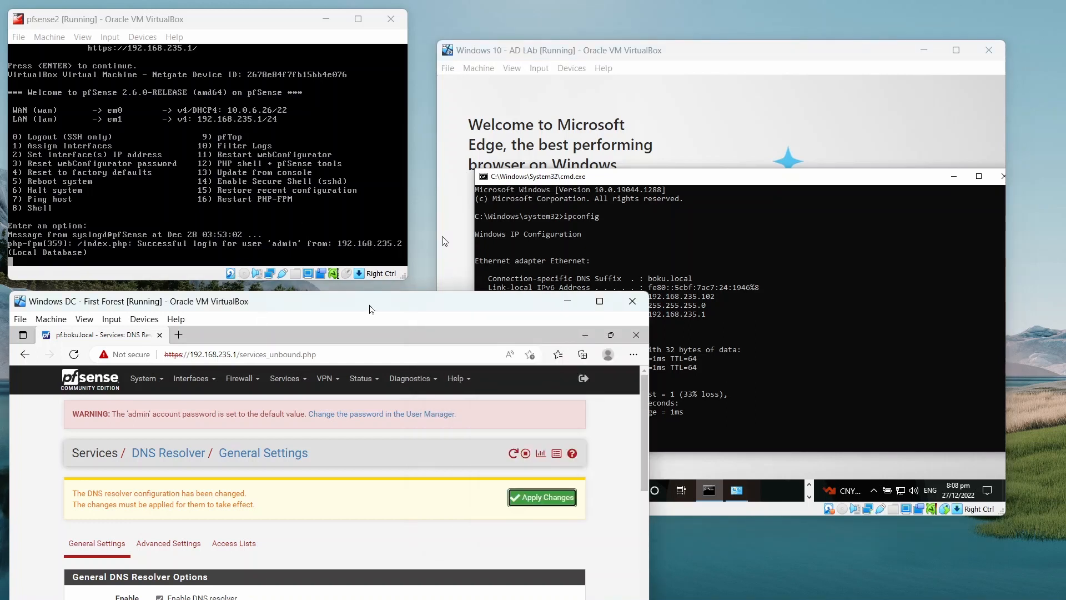
pyautogui.moveTo(369, 306); pyautogui.dragTo(389, 79)
pyautogui.click(607, 224)
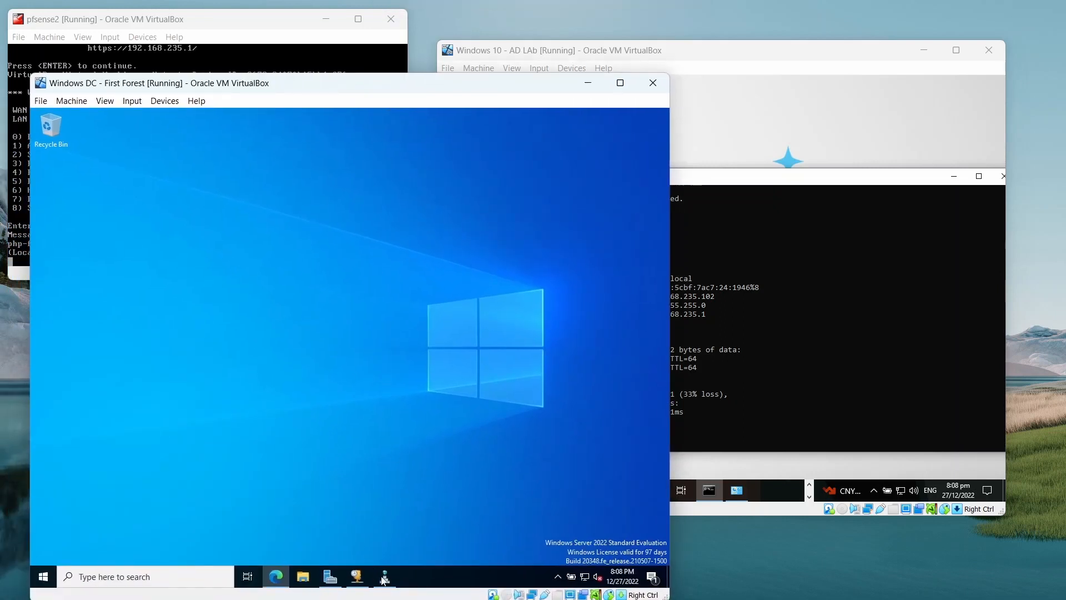
pyautogui.click(358, 579)
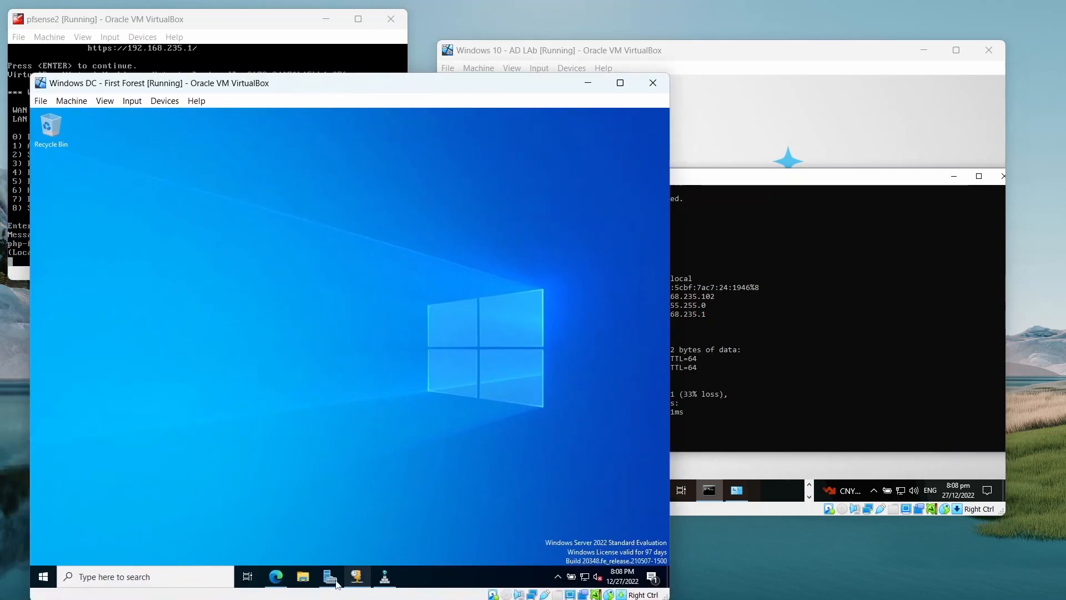
pyautogui.click(383, 582)
# Return to the Windows 10 client, ping dc1.boku.local from the command prompt and stop the ping.
pyautogui.click(922, 389)
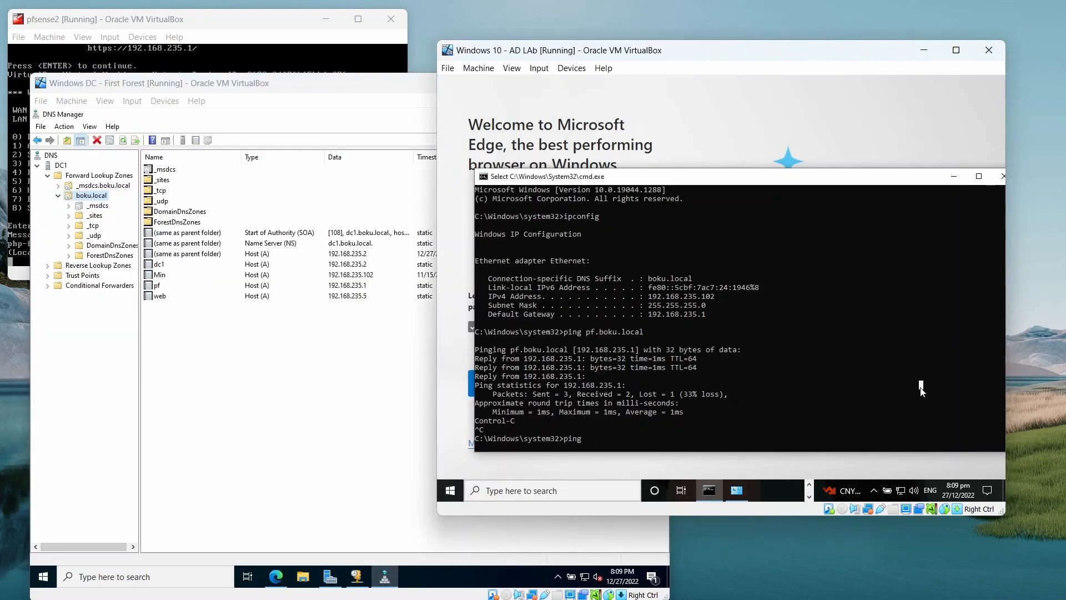
pyautogui.write('pf.boku.local')
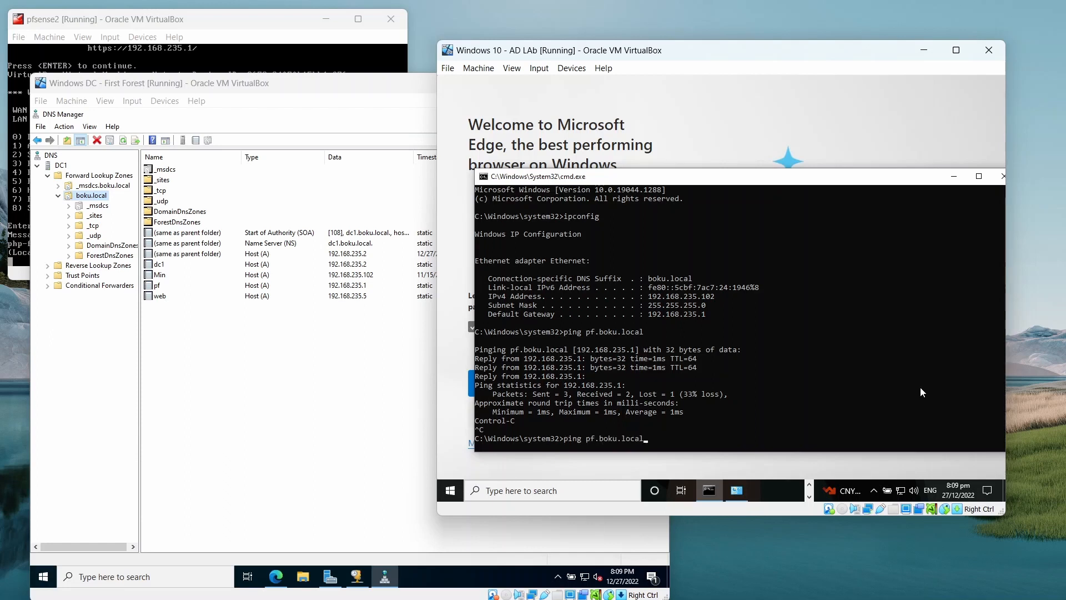
pyautogui.hotkey('ctrl', 'Left')
pyautogui.press('BackSpace')
pyautogui.press('BackSpace')
pyautogui.write('dc1')
pyautogui.press('Return')
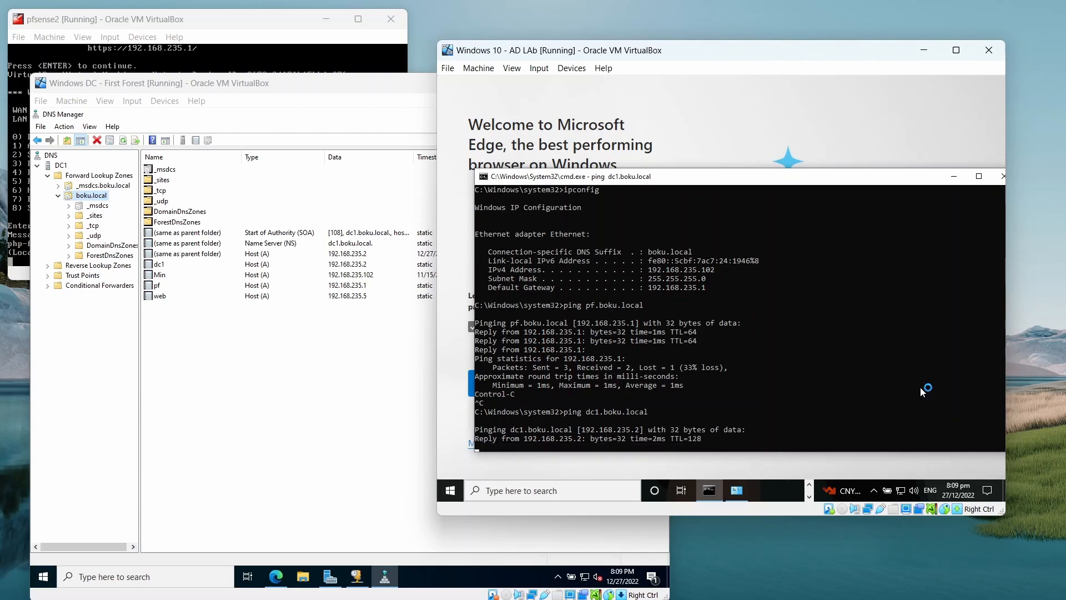
pyautogui.hotkey('ctrl', 'c')
# Recall the last ping command, change the host to web.boku.local, run it and stop the ping.
pyautogui.press('Up')
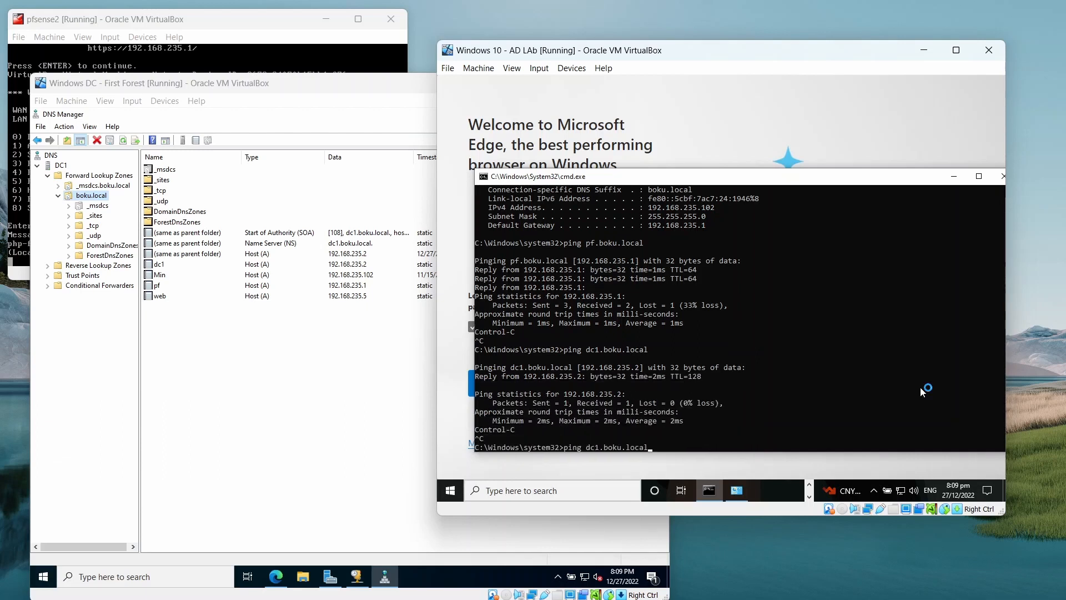
pyautogui.press('Left')
pyautogui.press('Left')
pyautogui.press('Left')
pyautogui.press('Left')
pyautogui.press('Left')
pyautogui.press('Left')
pyautogui.press('Left')
pyautogui.press('Left')
pyautogui.press('Left')
pyautogui.press('Left')
pyautogui.press('Left')
pyautogui.press('Left')
pyautogui.press('Delete')
pyautogui.press('BackSpace')
pyautogui.press('BackSpace')
pyautogui.write('web')
pyautogui.press('Return')
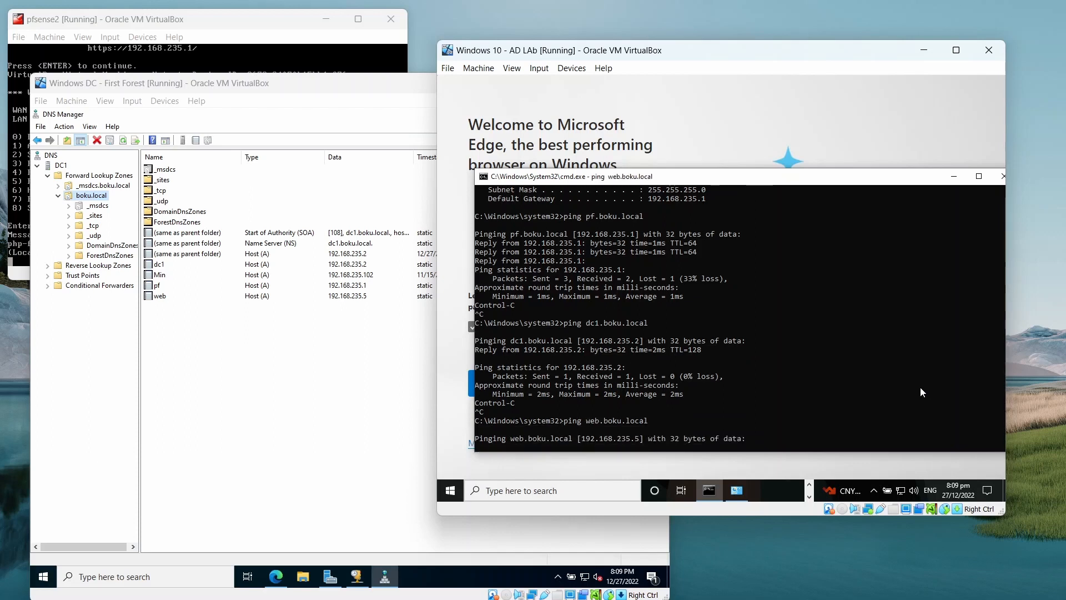
pyautogui.hotkey('ctrl', 'c')
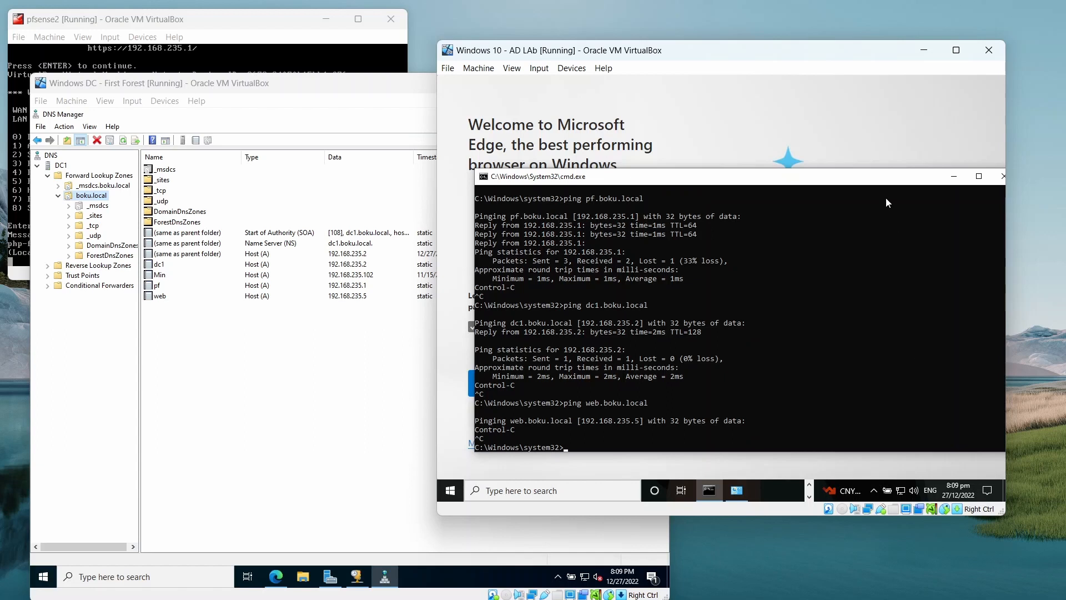
# Exit the client's command prompt and minimise the Windows 10 machine to bring the Windows DC window into full view.
pyautogui.write('exit')
pyautogui.press('Return')
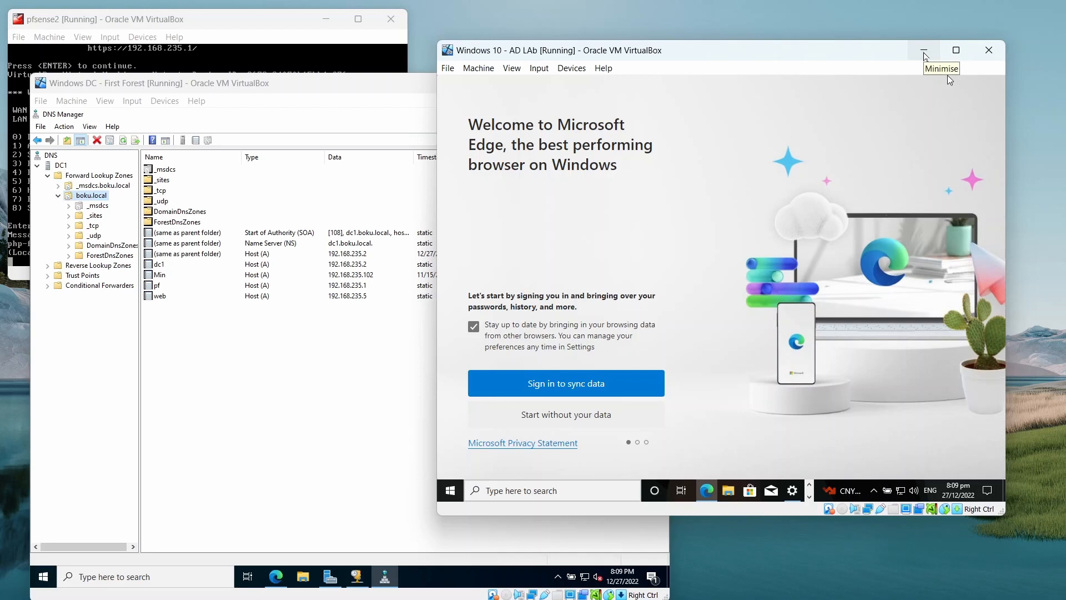
pyautogui.click(924, 54)
pyautogui.moveTo(359, 86); pyautogui.dragTo(689, 60)
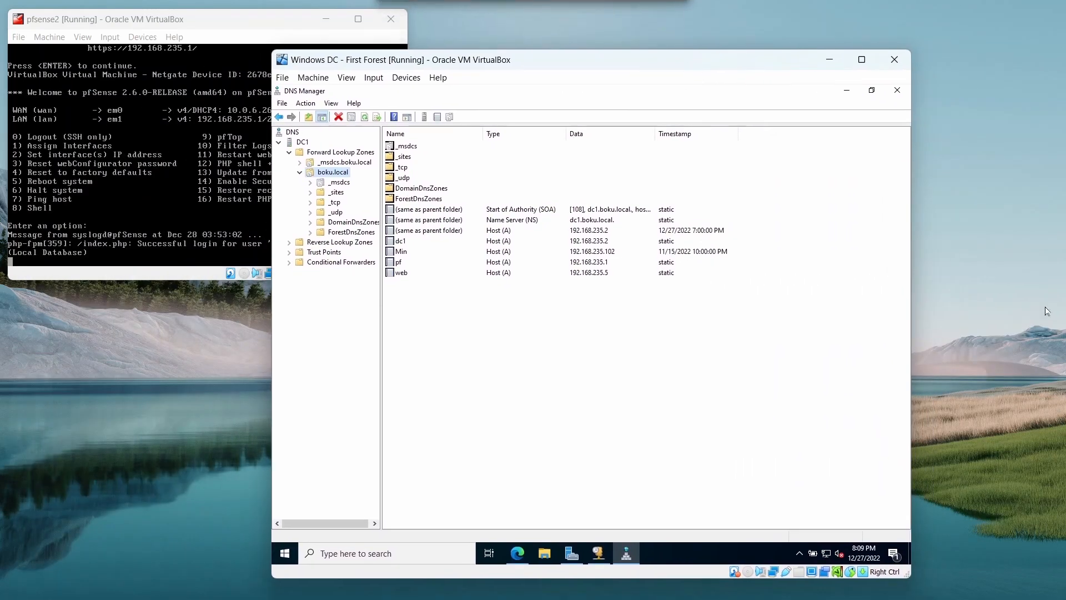